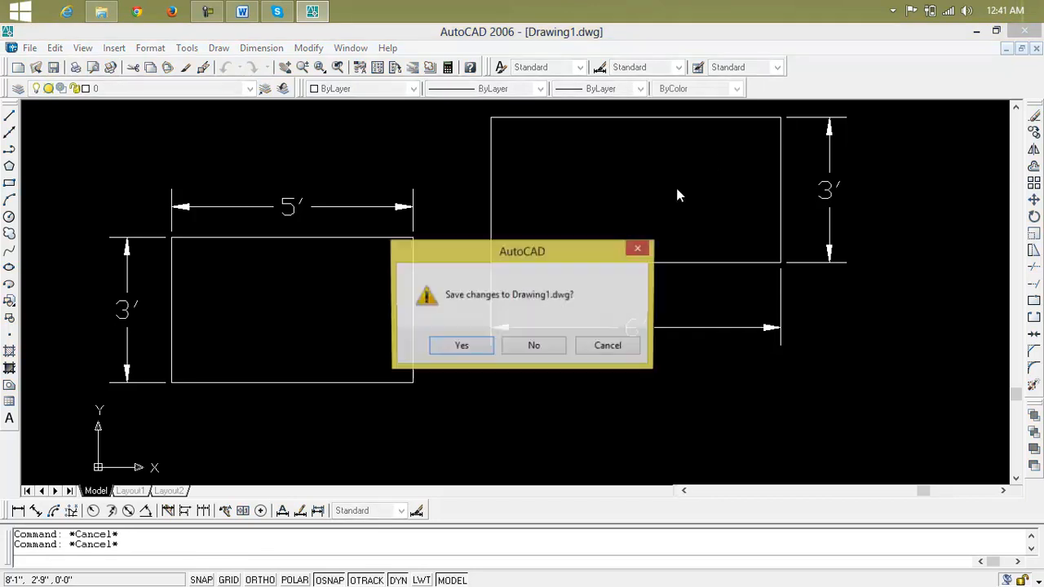
# Close Drawing1.dwg without saving its changes and relaunch AutoCAD 2006 from the desktop
pyautogui.click(534, 346)
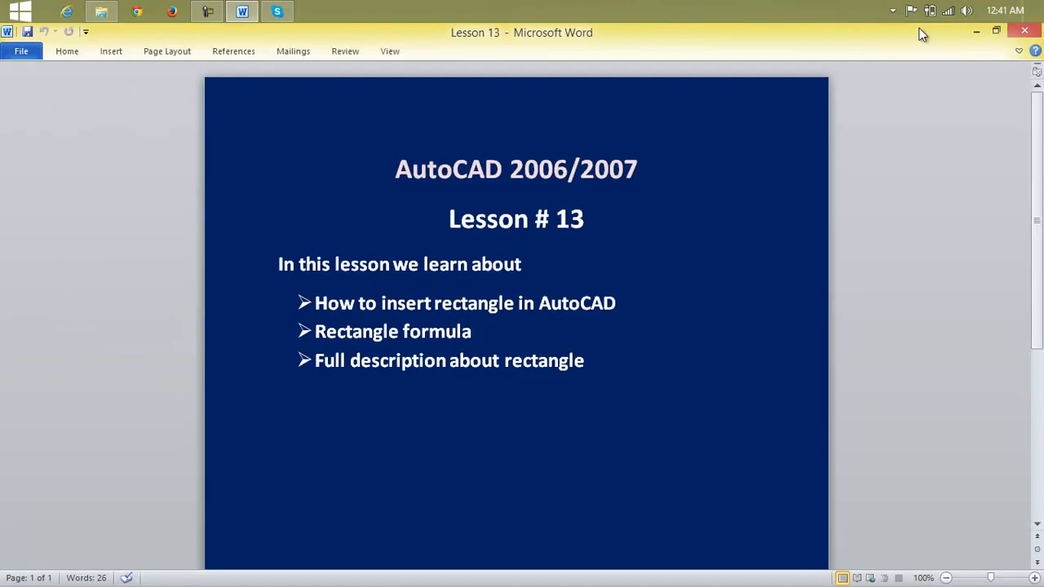
pyautogui.click(982, 31)
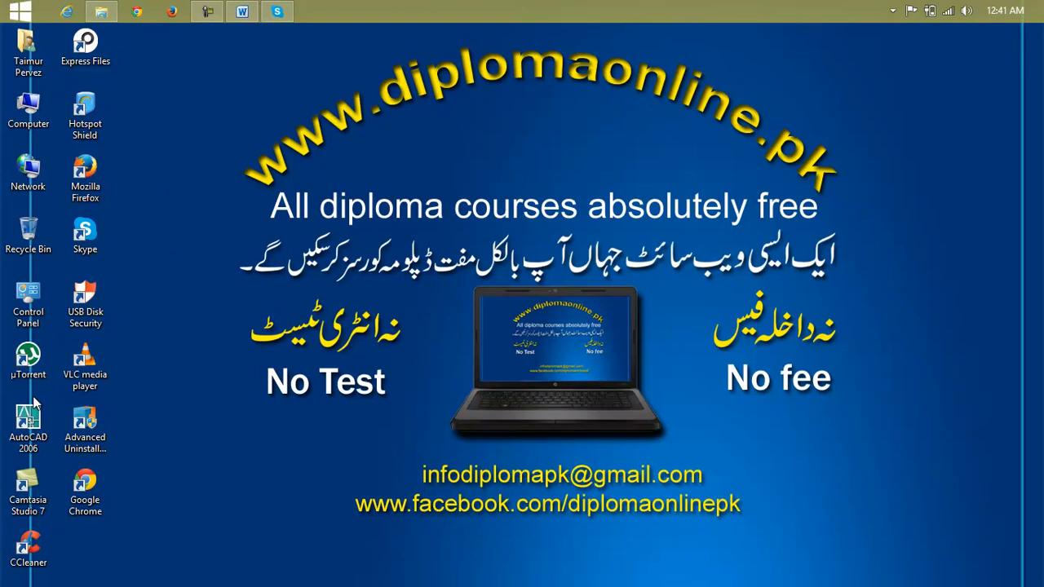
pyautogui.rightClick(31, 432)
pyautogui.click(155, 125)
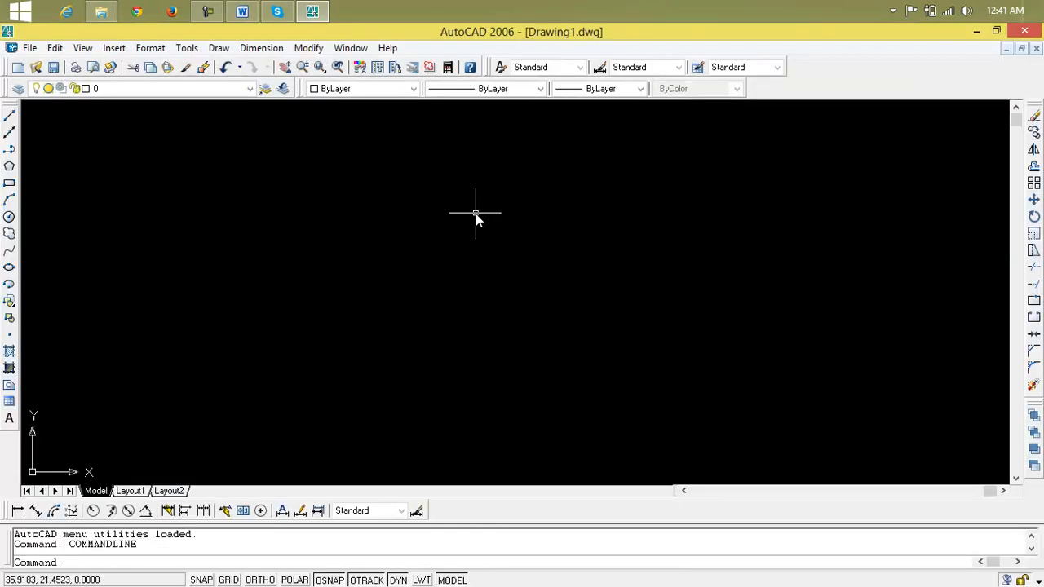
# Set the drawing's length units to Architectural with a precision of 0'-0"
pyautogui.write('un')
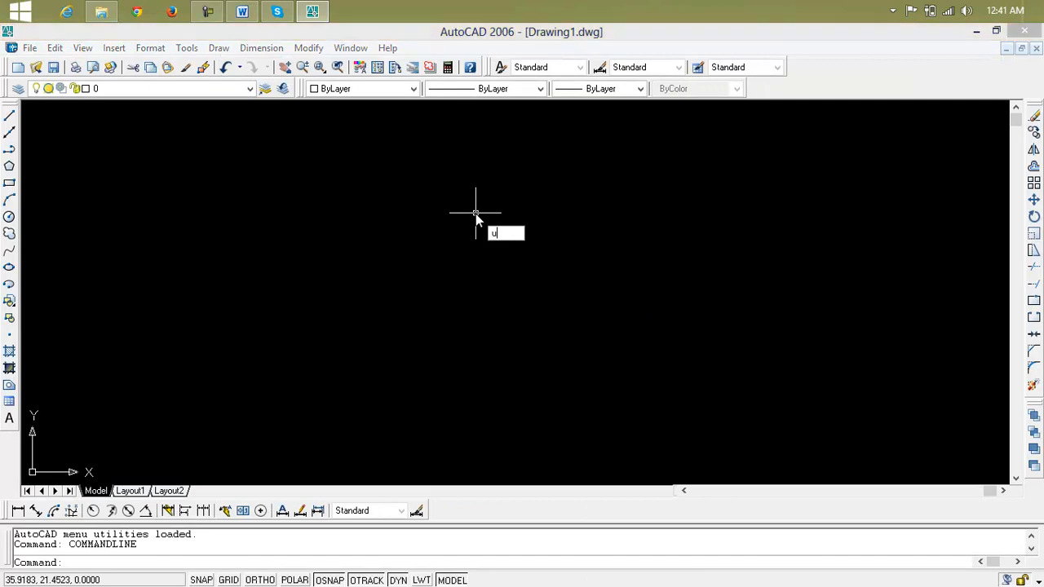
pyautogui.press('Return')
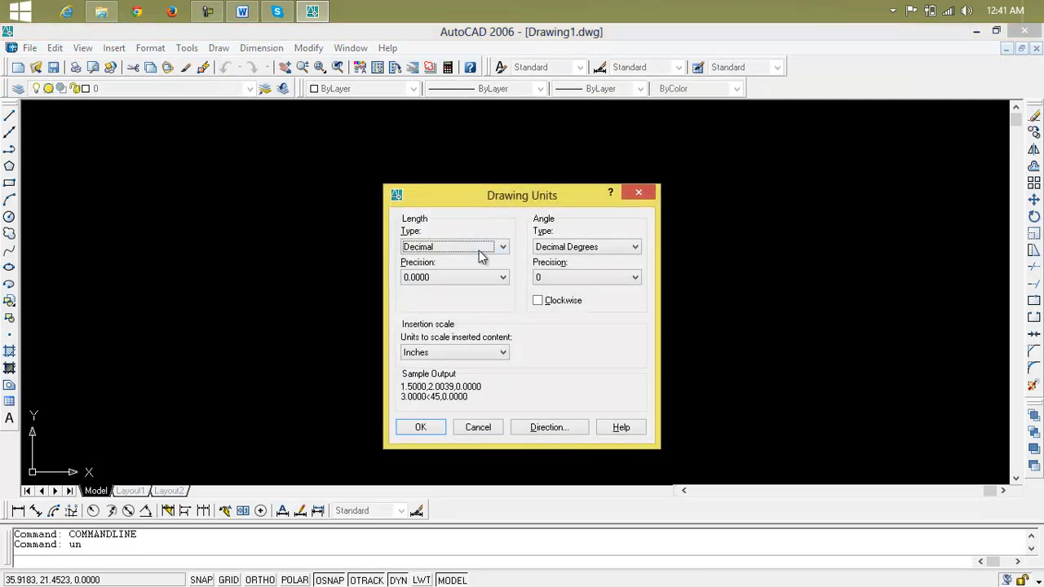
pyautogui.click(478, 246)
pyautogui.click(476, 262)
pyautogui.click(478, 278)
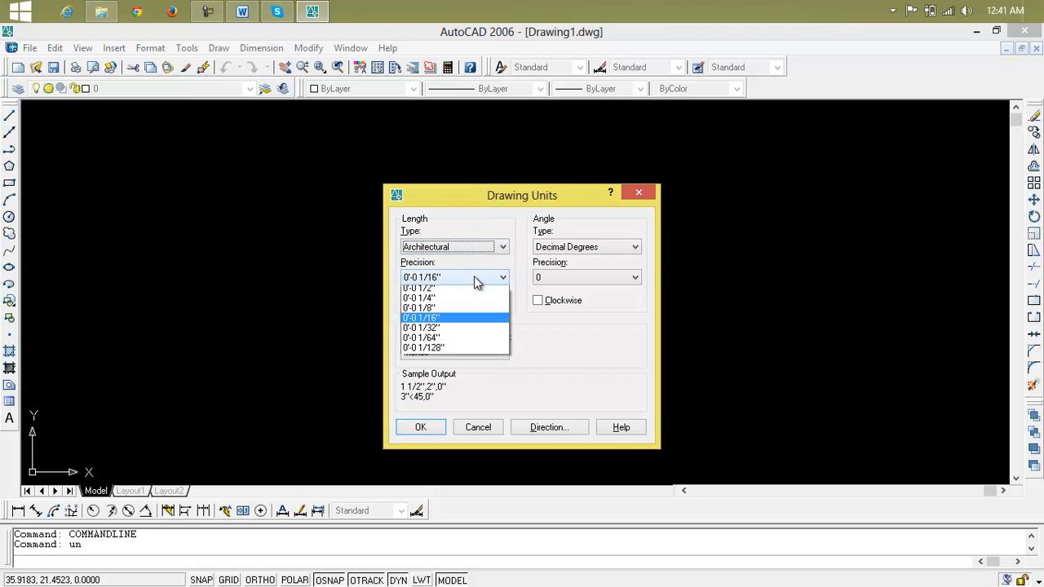
pyautogui.click(475, 294)
pyautogui.click(421, 427)
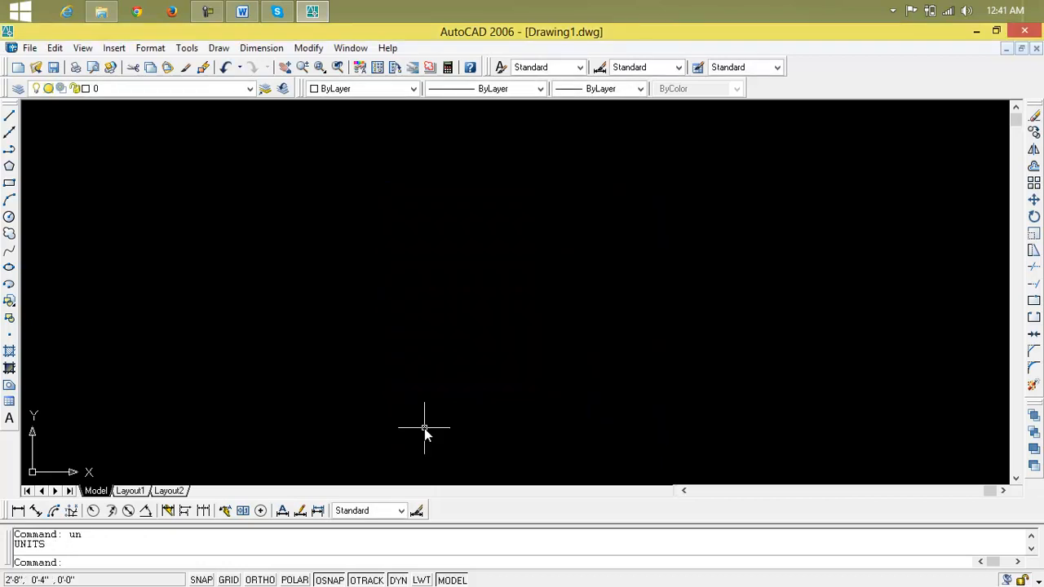
# Modify the Standard dimension style to Architectural primary units with 0'-0" precision and set it as current
pyautogui.write('d')
pyautogui.press('Return')
pyautogui.click(680, 279)
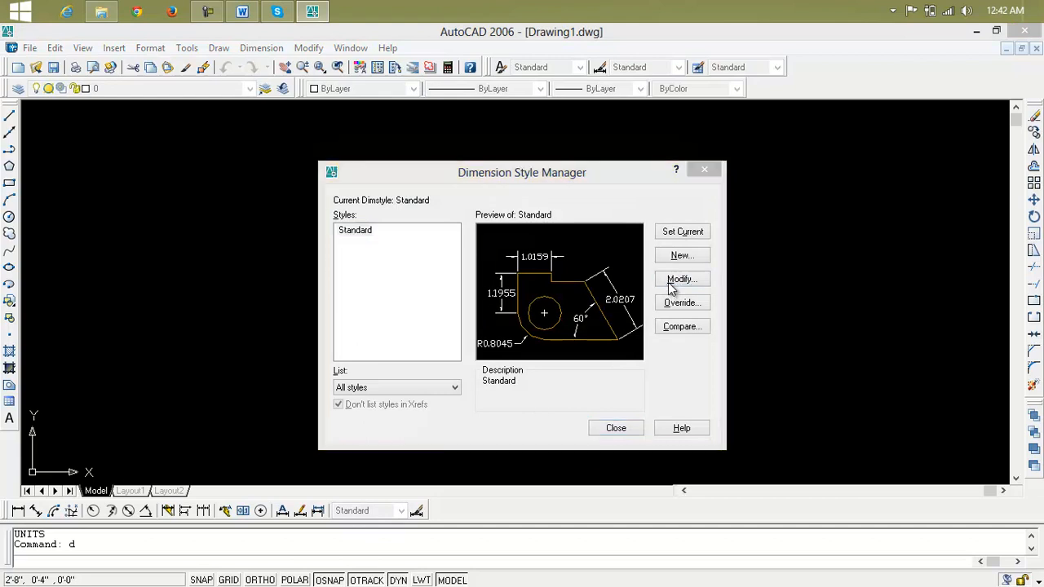
pyautogui.click(488, 207)
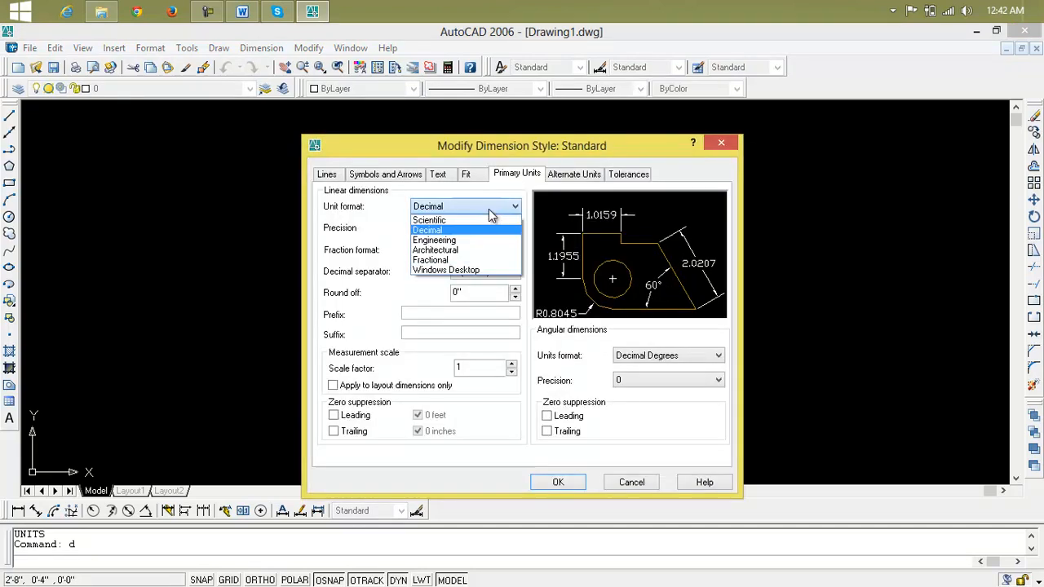
pyautogui.click(484, 250)
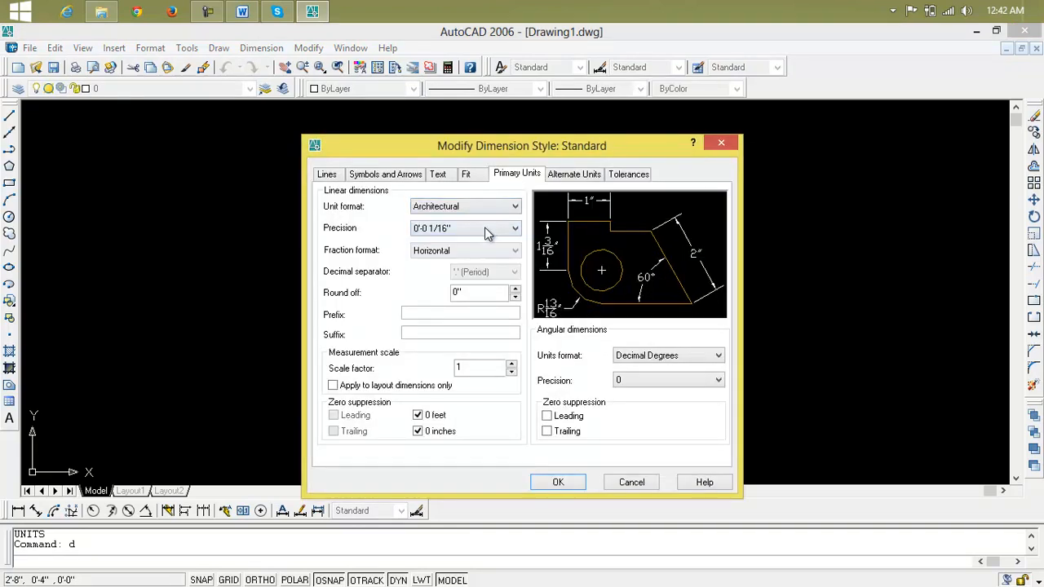
pyautogui.click(487, 228)
pyautogui.click(465, 238)
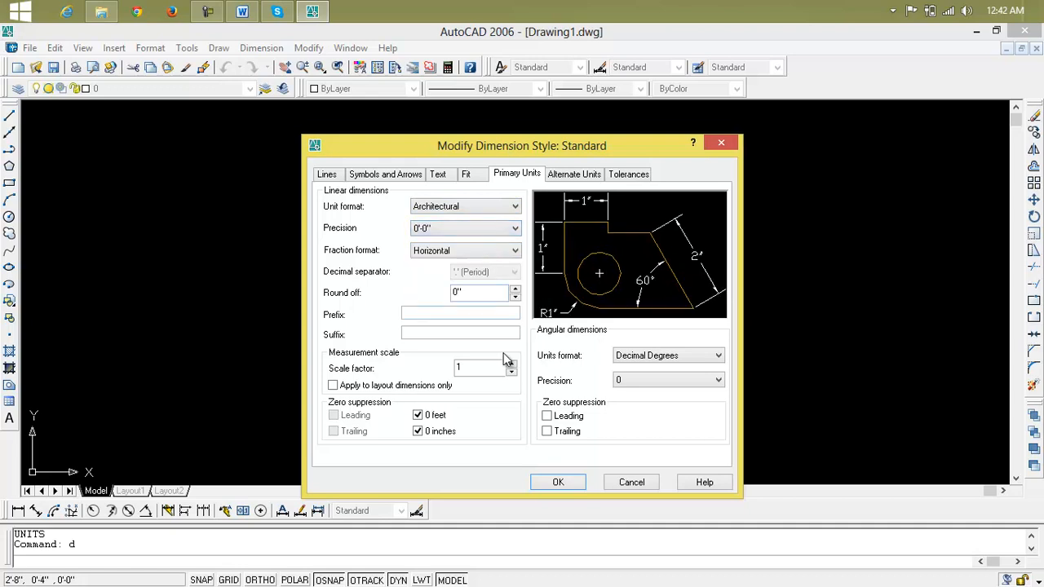
pyautogui.click(558, 482)
pyautogui.click(669, 235)
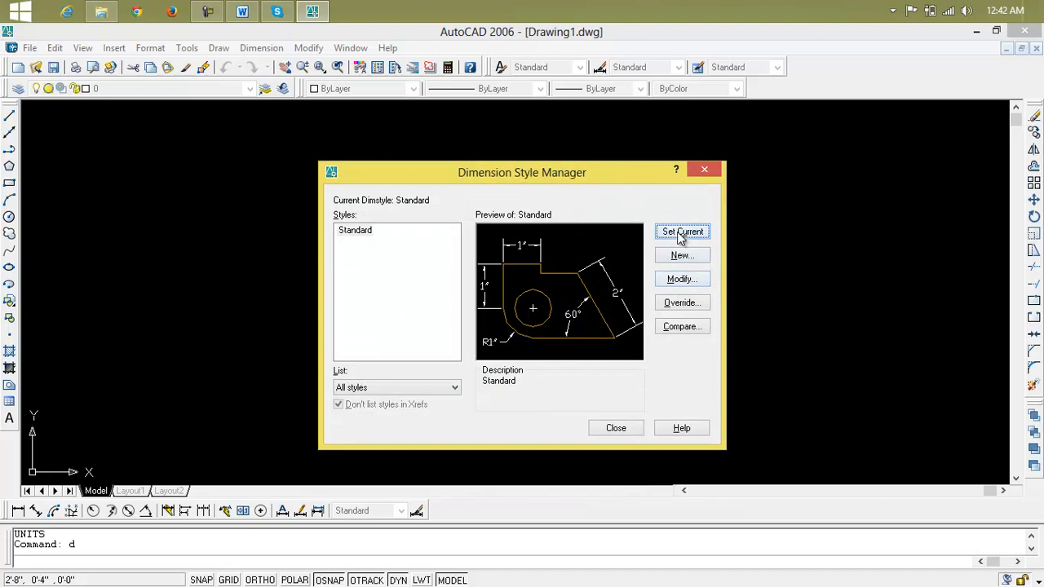
pyautogui.click(619, 427)
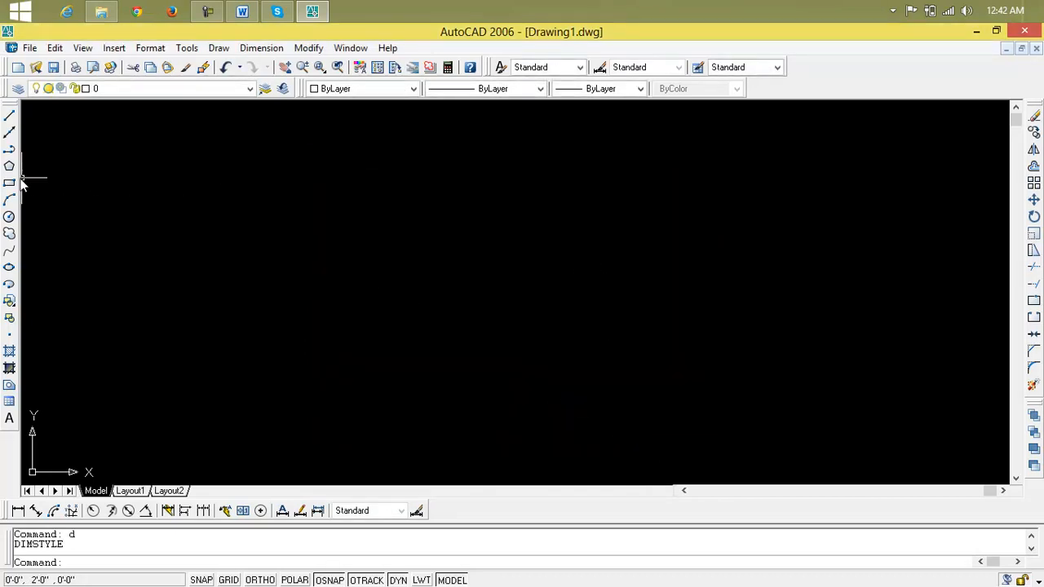
# Draw a single nearly horizontal 5' line across the upper part of the drawing area without Ortho
pyautogui.click(10, 118)
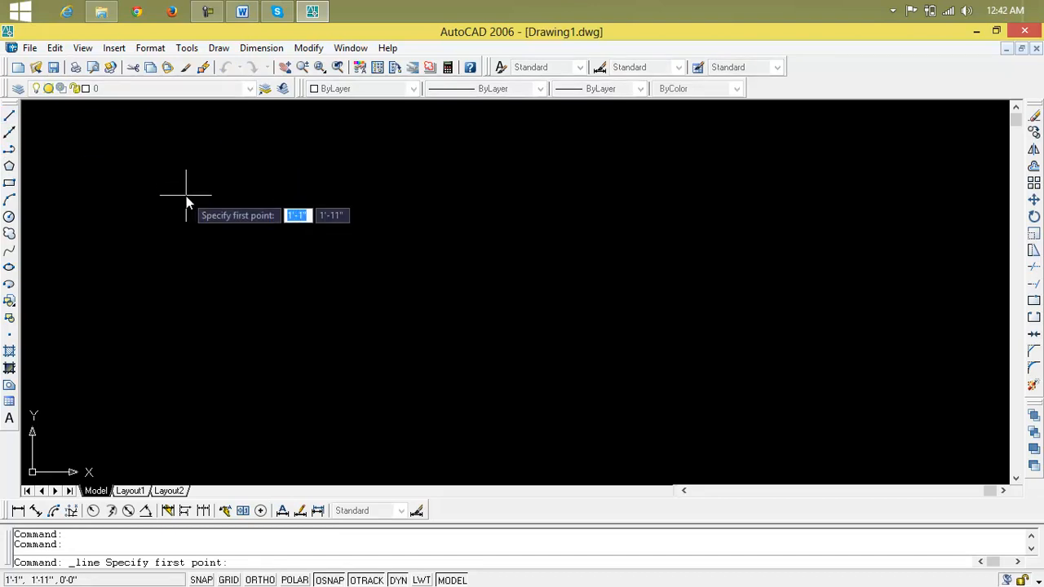
pyautogui.click(181, 192)
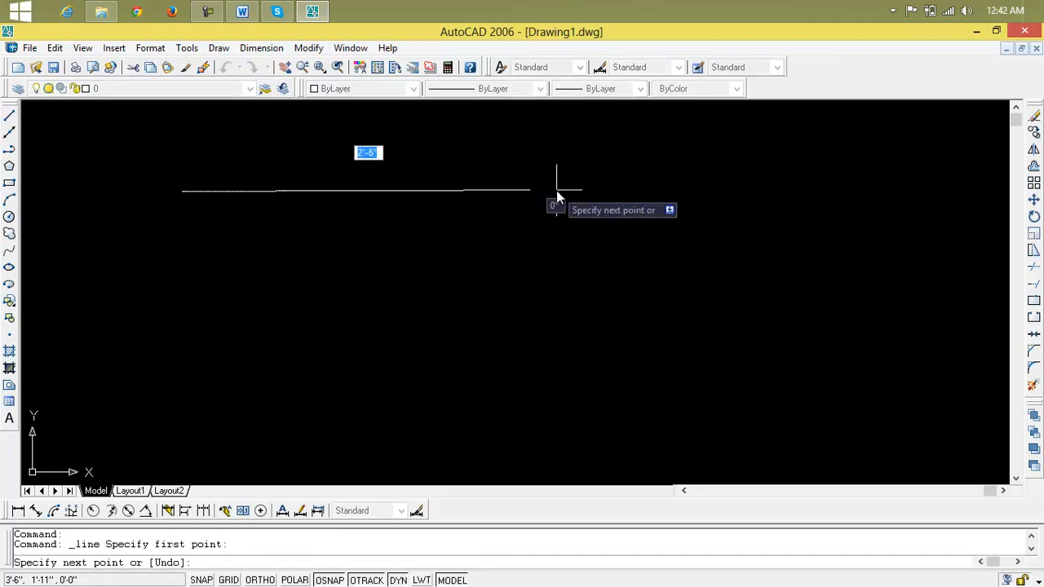
pyautogui.write("5'")
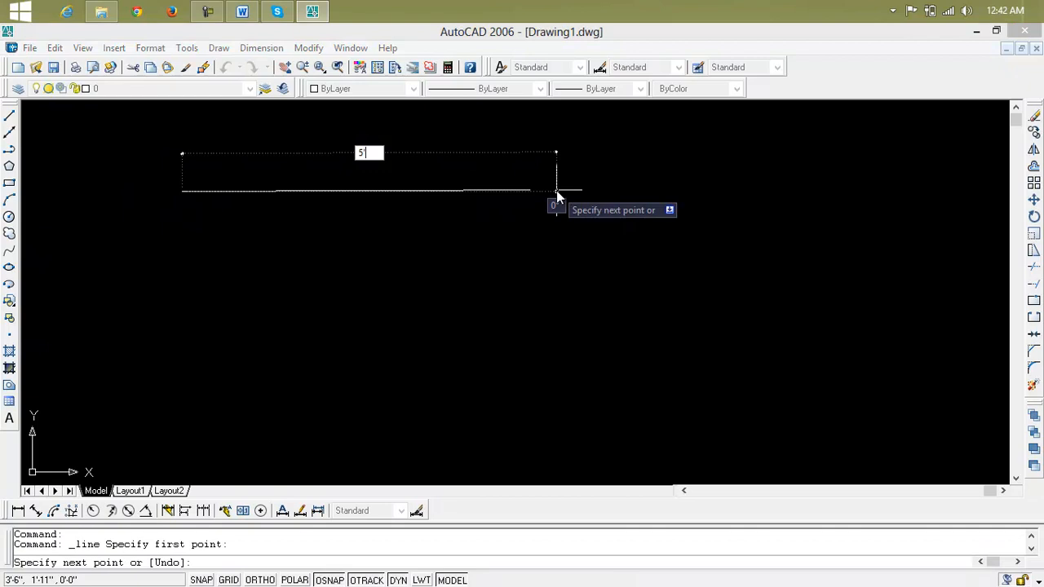
pyautogui.press('Return')
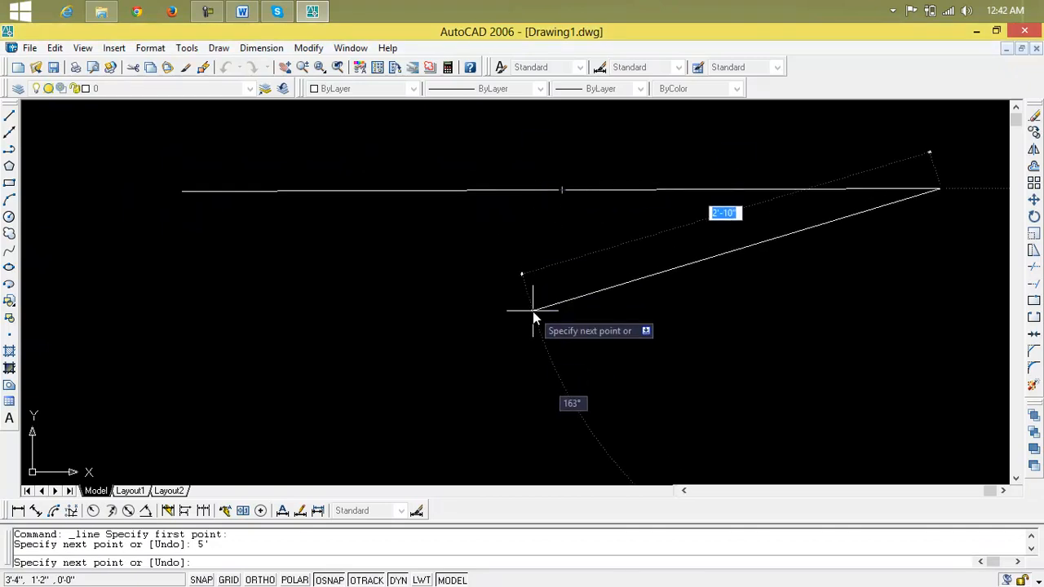
pyautogui.press('Escape')
pyautogui.press('Escape')
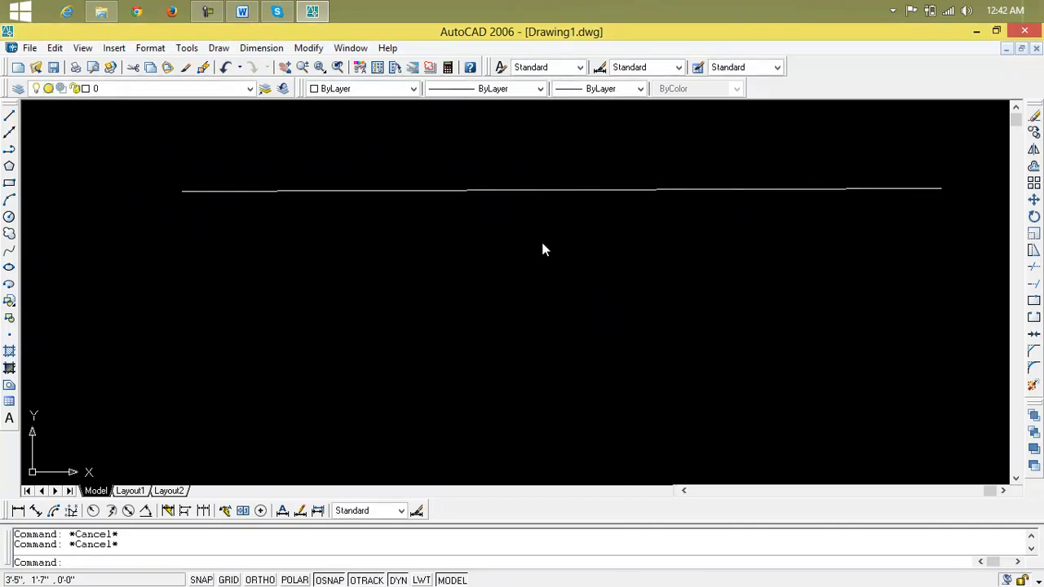
# Erase the slightly slanted 5' line from the drawing
pyautogui.click(533, 188)
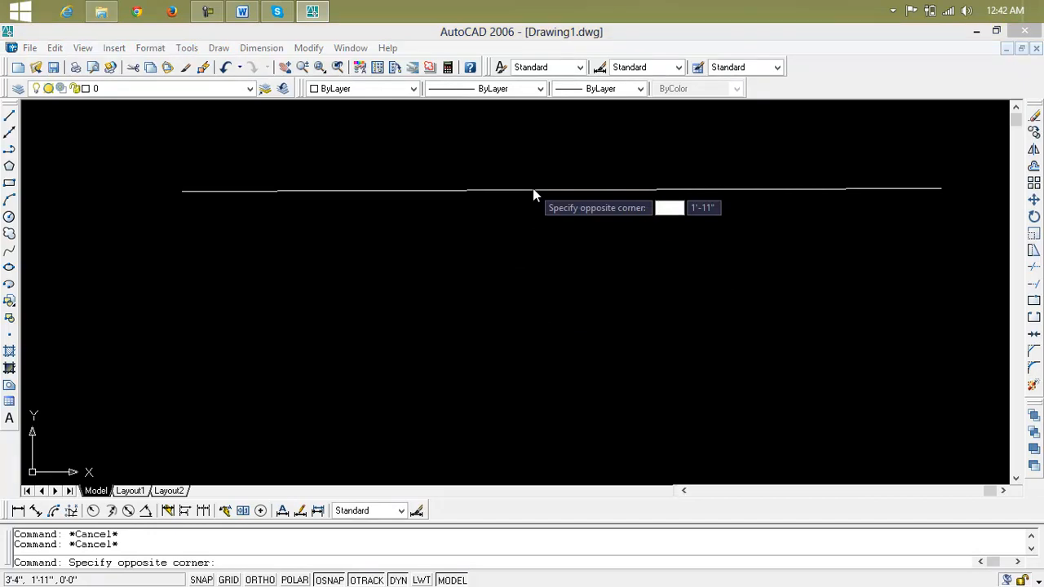
pyautogui.click(533, 194)
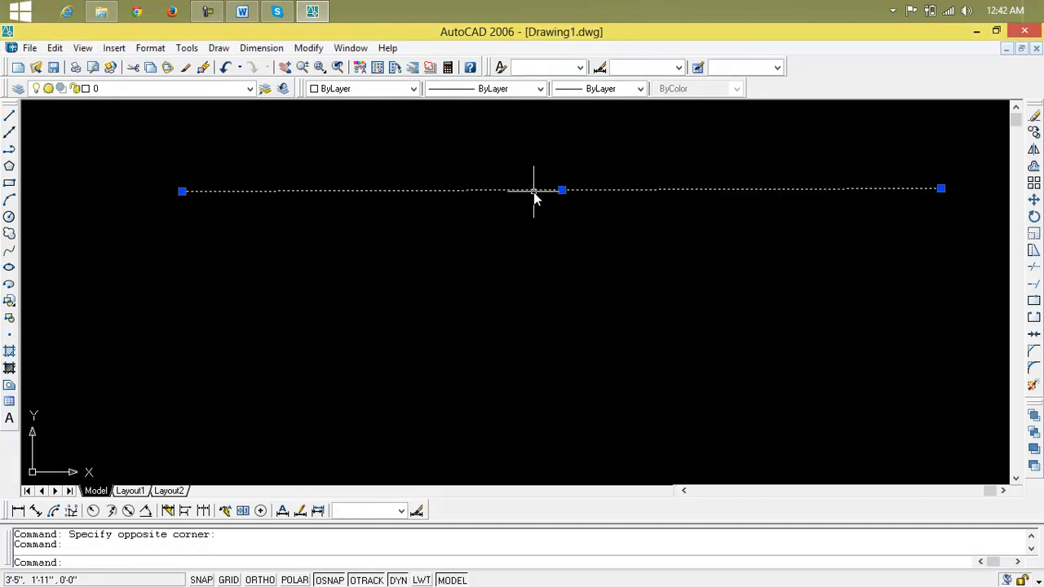
pyautogui.press('Delete')
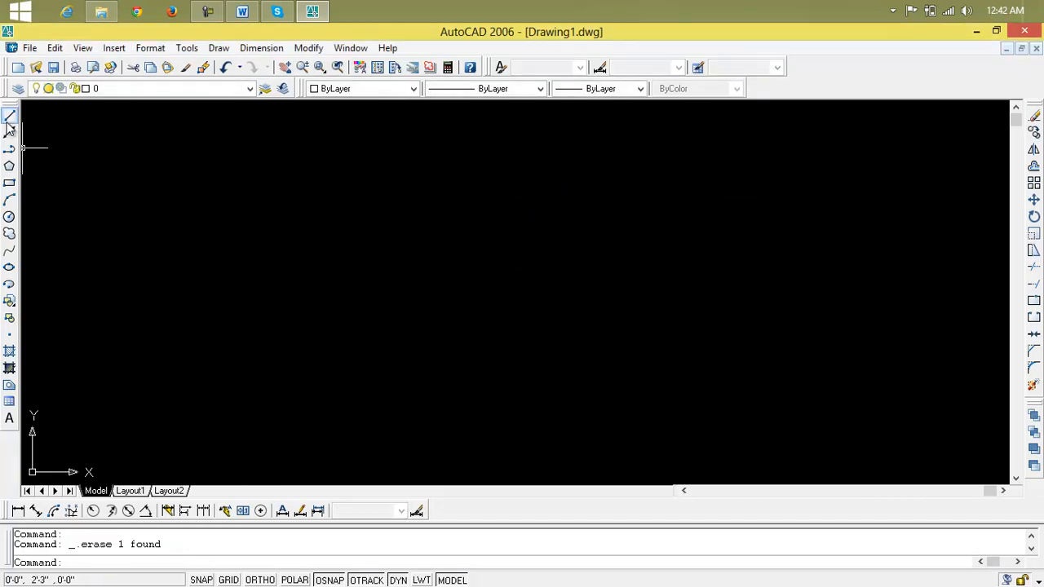
# Turn Ortho on and draw a horizontal 5' line followed by a 3' segment running back along it
pyautogui.click(9, 121)
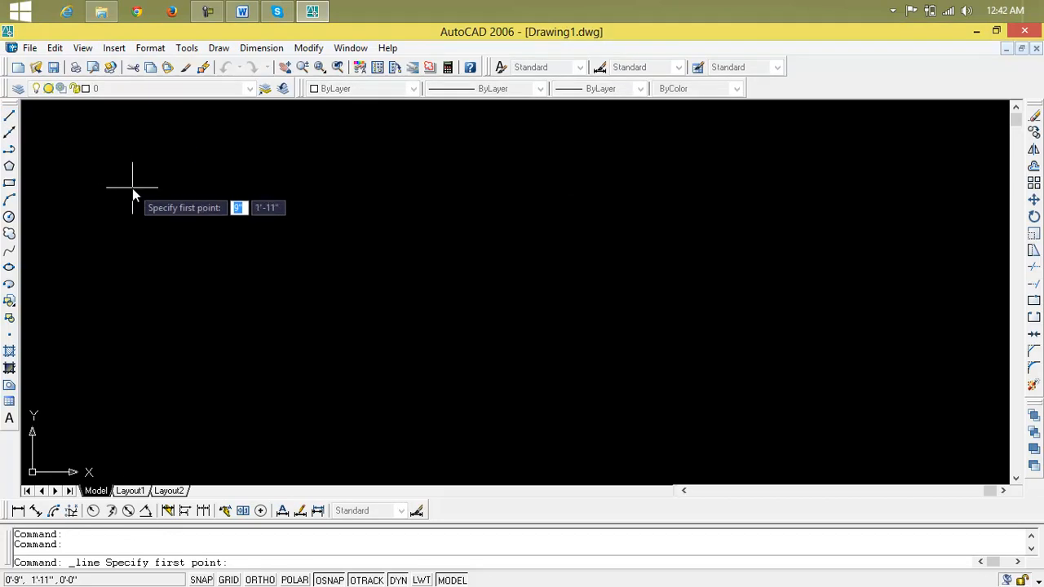
pyautogui.press('F8')
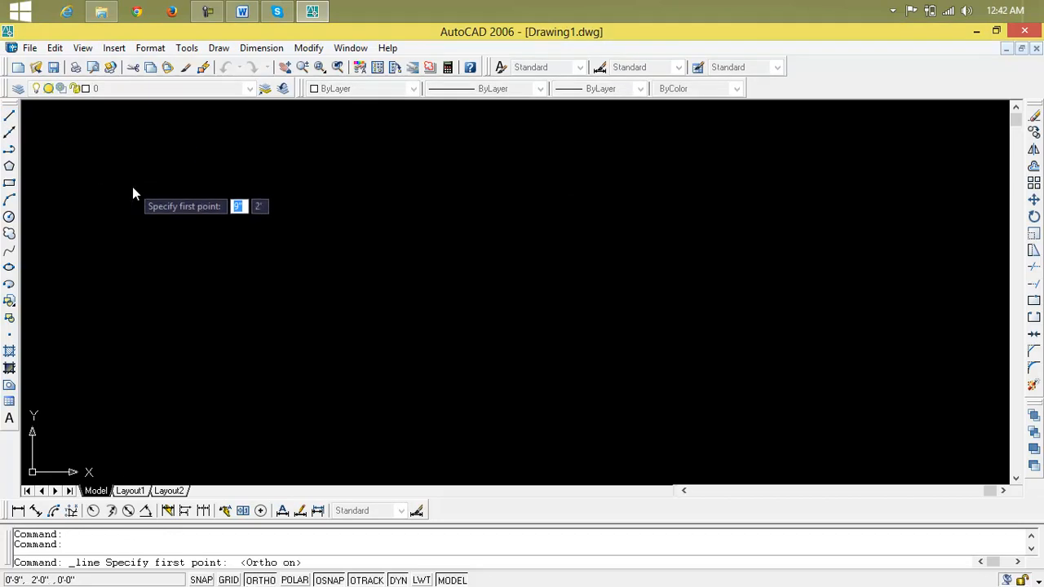
pyautogui.click(133, 186)
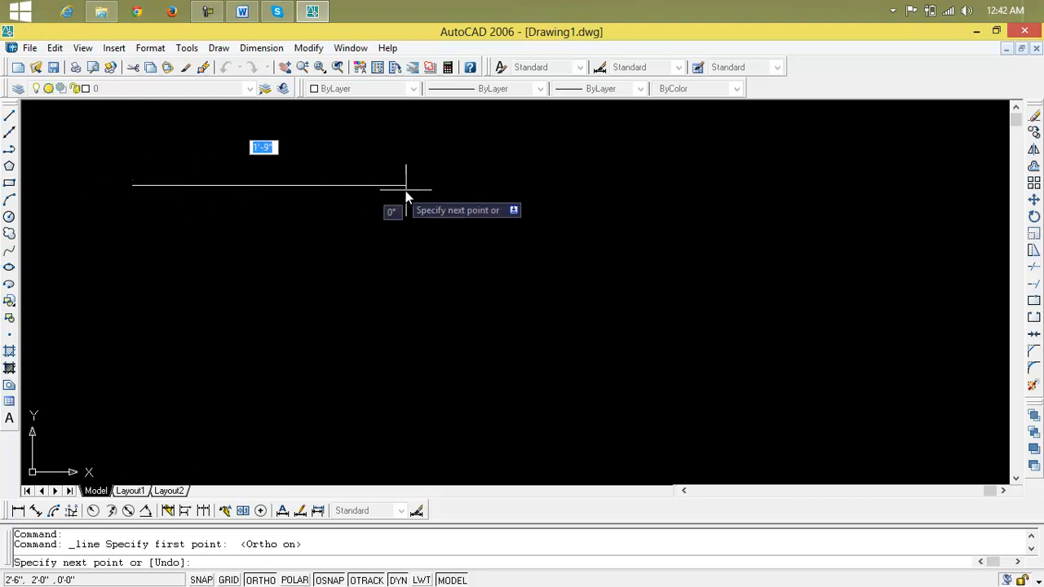
pyautogui.write('5')
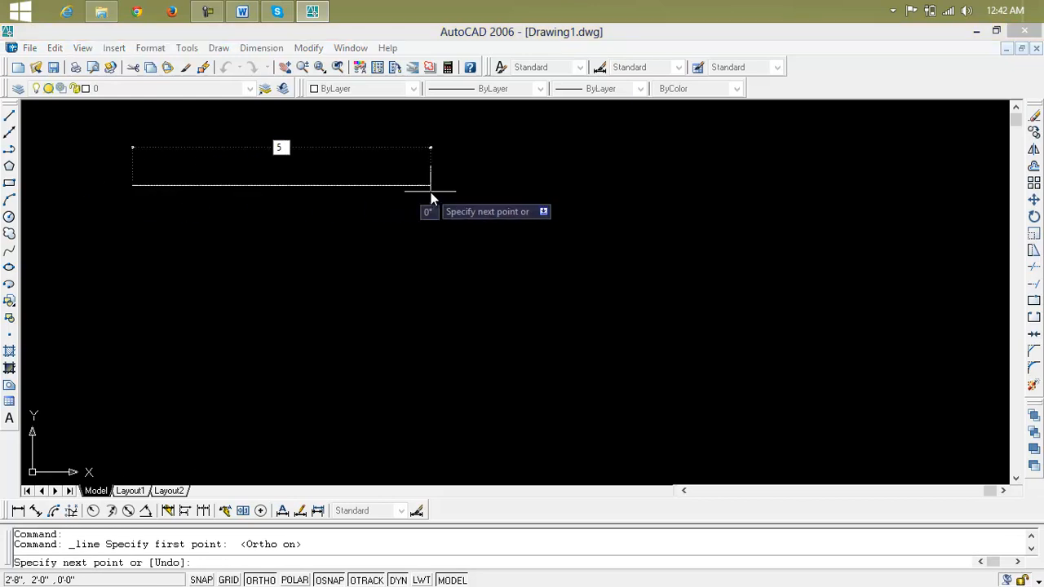
pyautogui.press('Return')
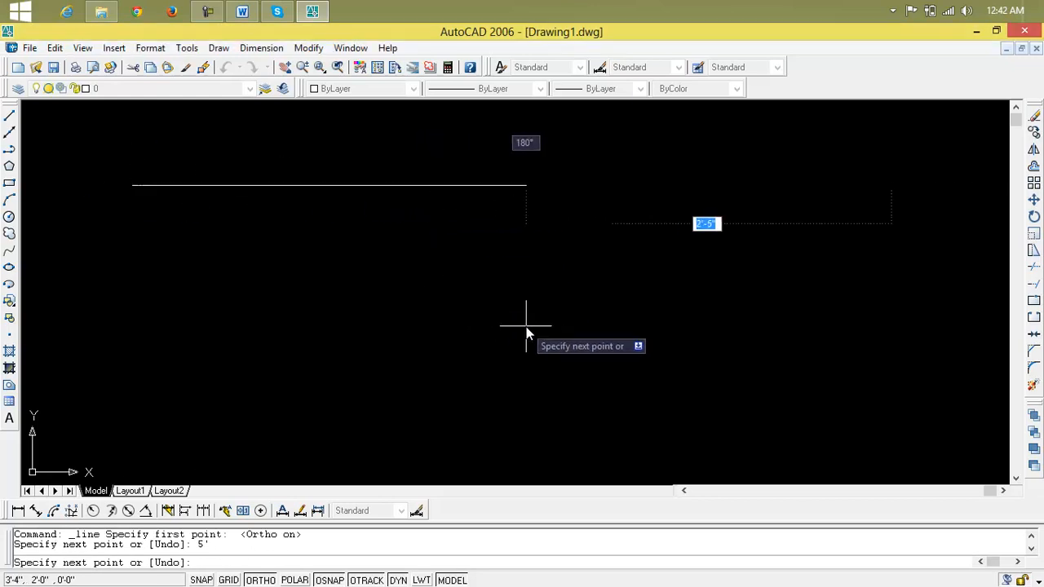
pyautogui.write('3')
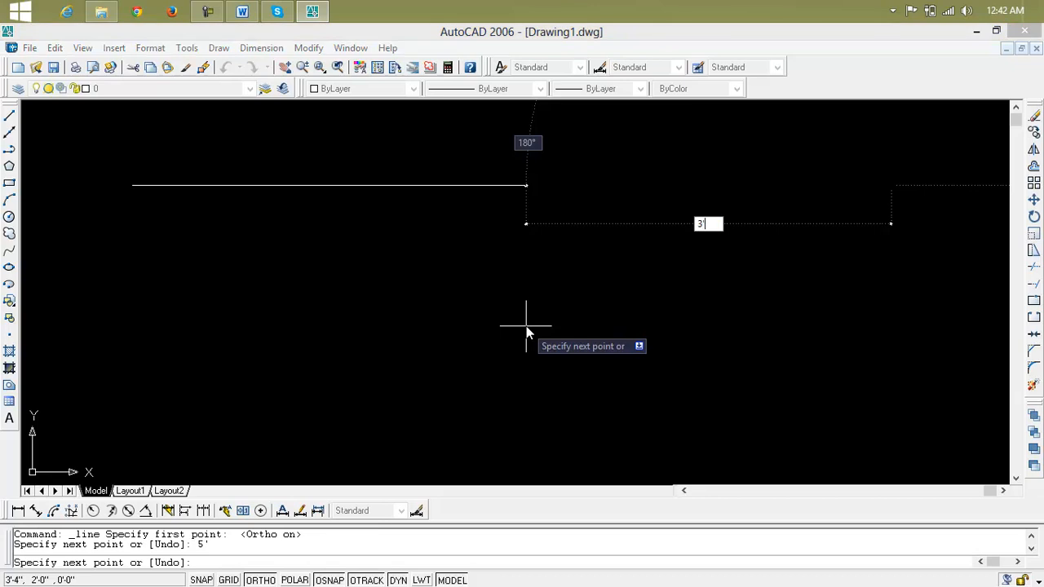
pyautogui.press('Return')
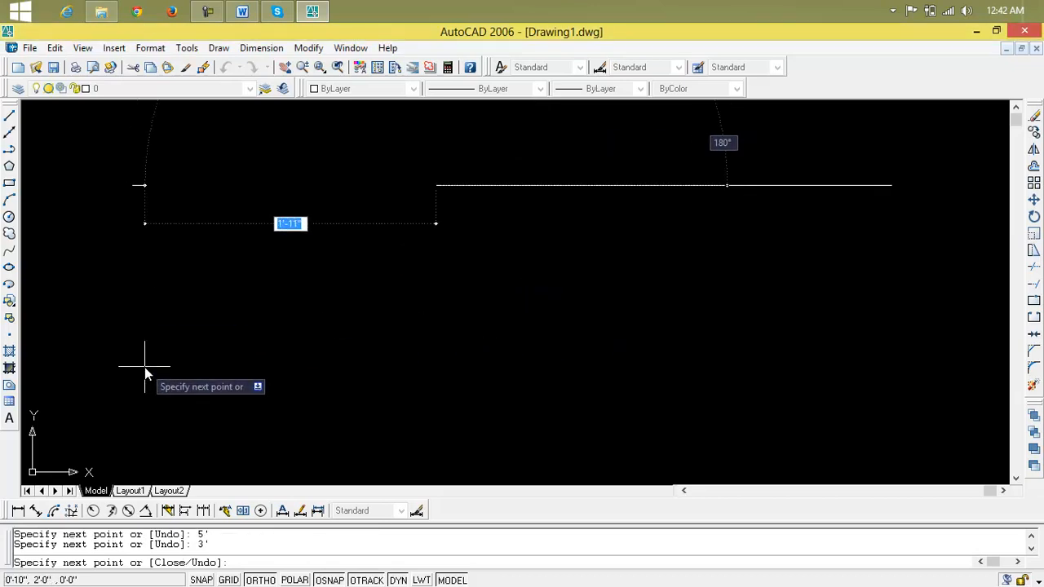
pyautogui.press('Escape')
pyautogui.press('Escape')
# Erase the 5' line and the overlapping 3' line to empty the drawing
pyautogui.click(386, 186)
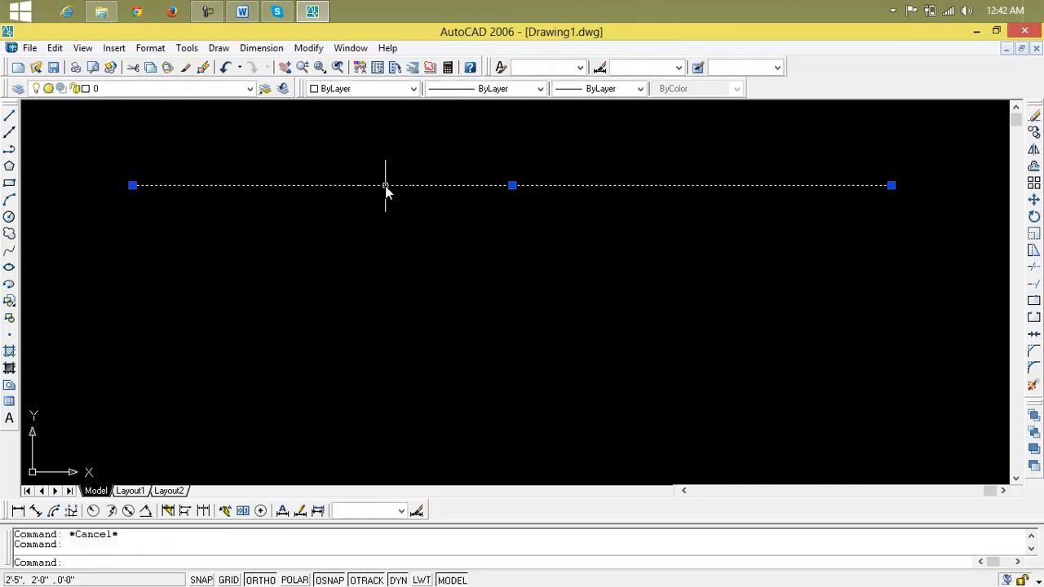
pyautogui.press('Delete')
pyautogui.scroll(-4, 407, 200)
pyautogui.scroll(3, 445, 200)
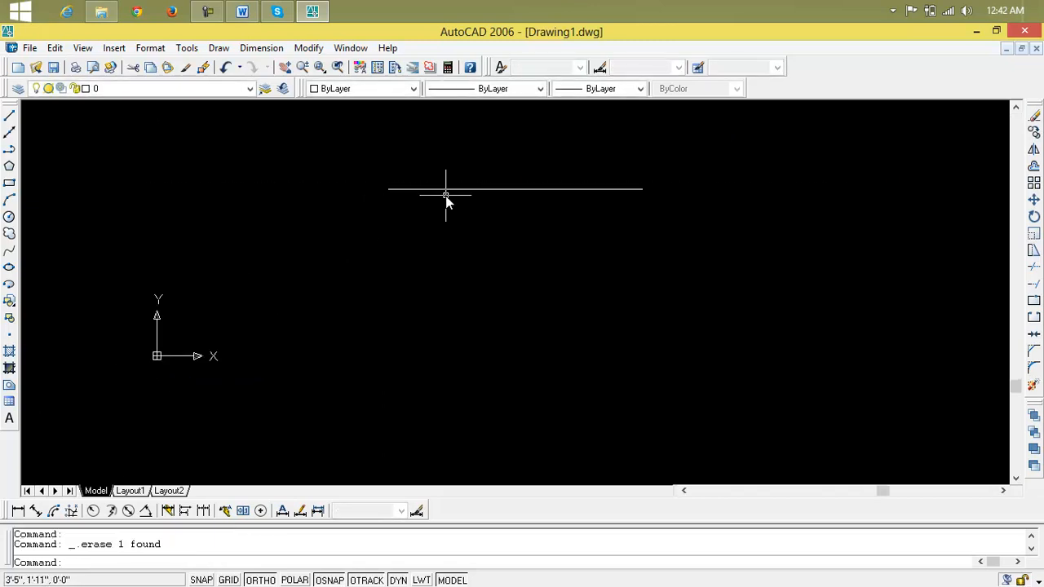
pyautogui.click(452, 188)
pyautogui.press('Delete')
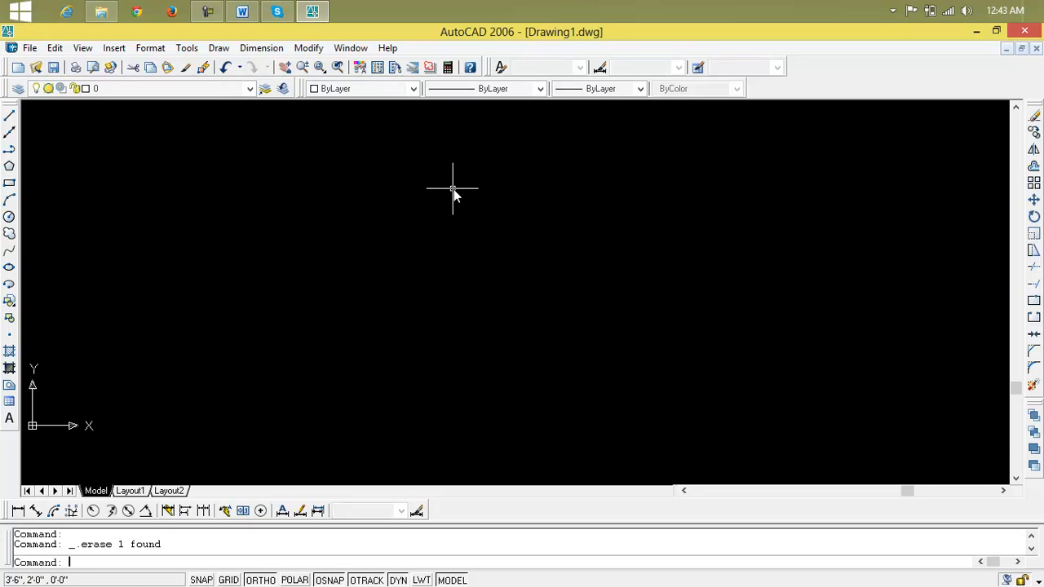
# Draw connected lines from the upper-left corner, 5' horizontally to the right and 3' straight down
pyautogui.write('l')
pyautogui.press('Return')
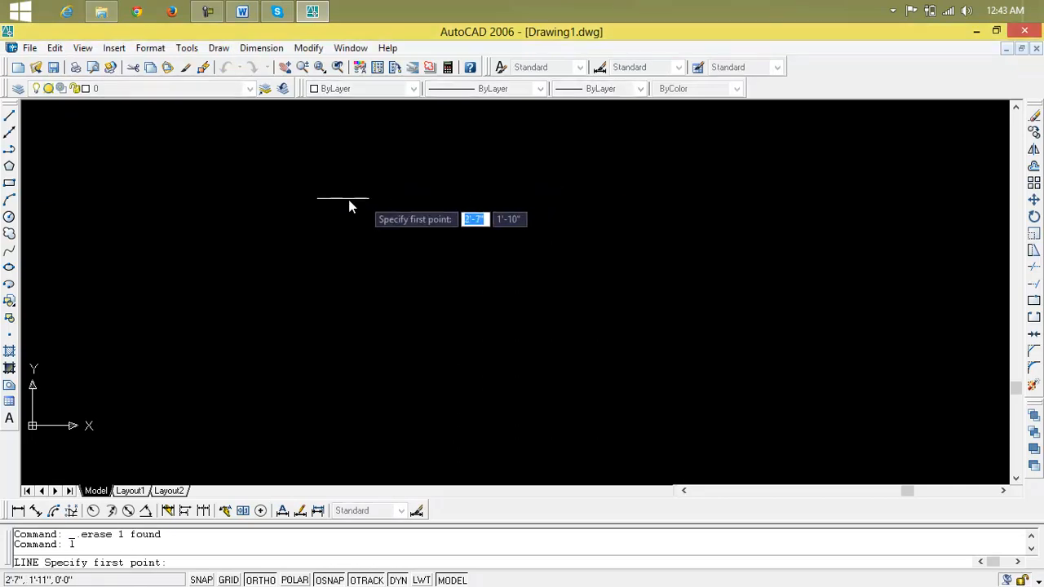
pyautogui.click(222, 198)
pyautogui.write('5')
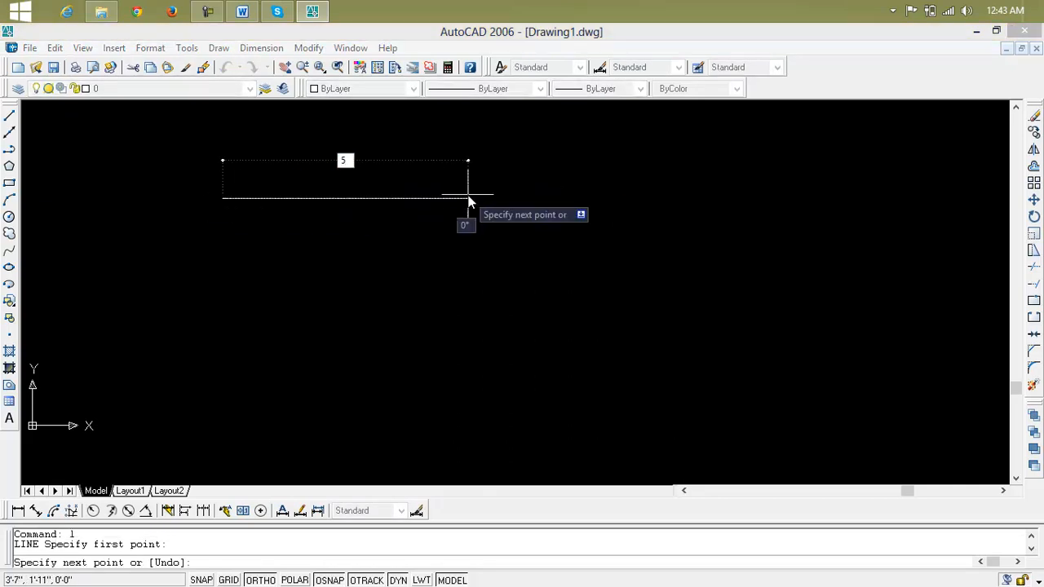
pyautogui.press('Return')
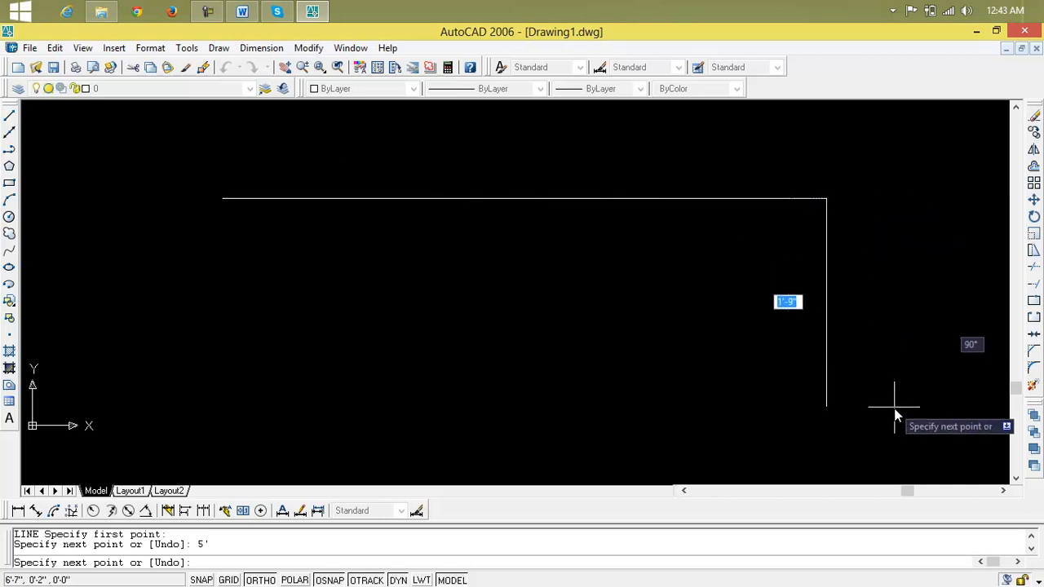
pyautogui.write('3')
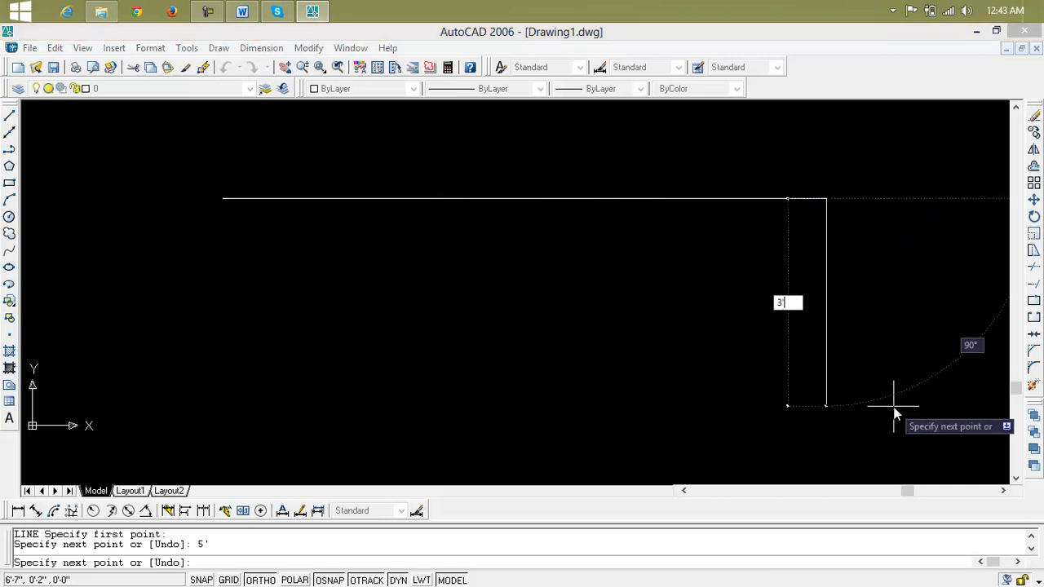
pyautogui.press('Return')
# Complete the rectangle with a 5' line to the left and a 3' line up to the starting corner
pyautogui.moveTo(347, 405)
pyautogui.mouseDown(button='middle')
pyautogui.moveTo(322, 323)
pyautogui.moveTo(304, 191)
pyautogui.mouseUp(button='middle')
pyautogui.write('5')
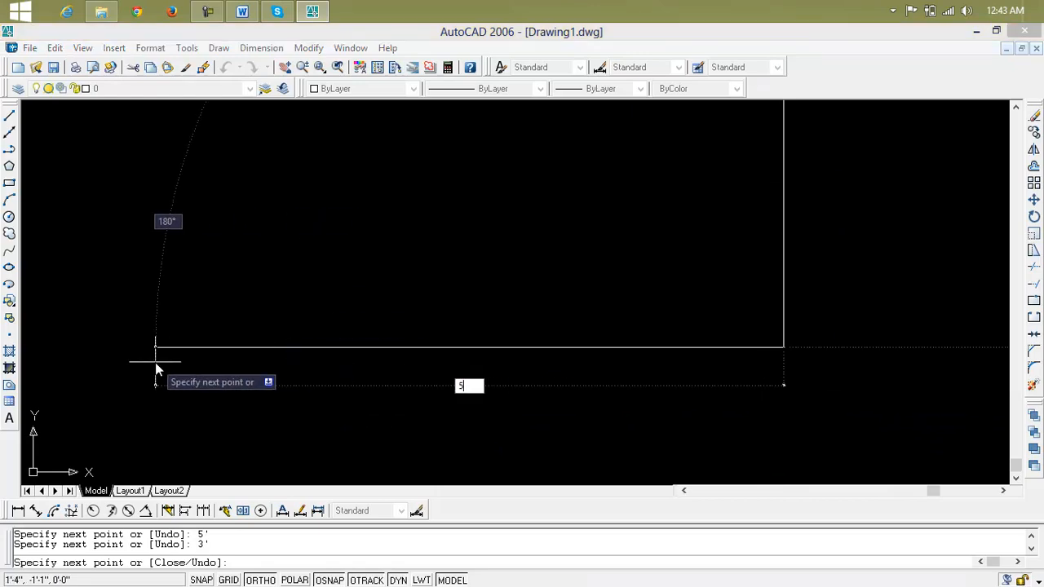
pyautogui.press('Return')
pyautogui.scroll(-5, 157, 362)
pyautogui.moveTo(160, 359); pyautogui.dragTo(277, 385, button='middle')
pyautogui.scroll(2, 278, 386)
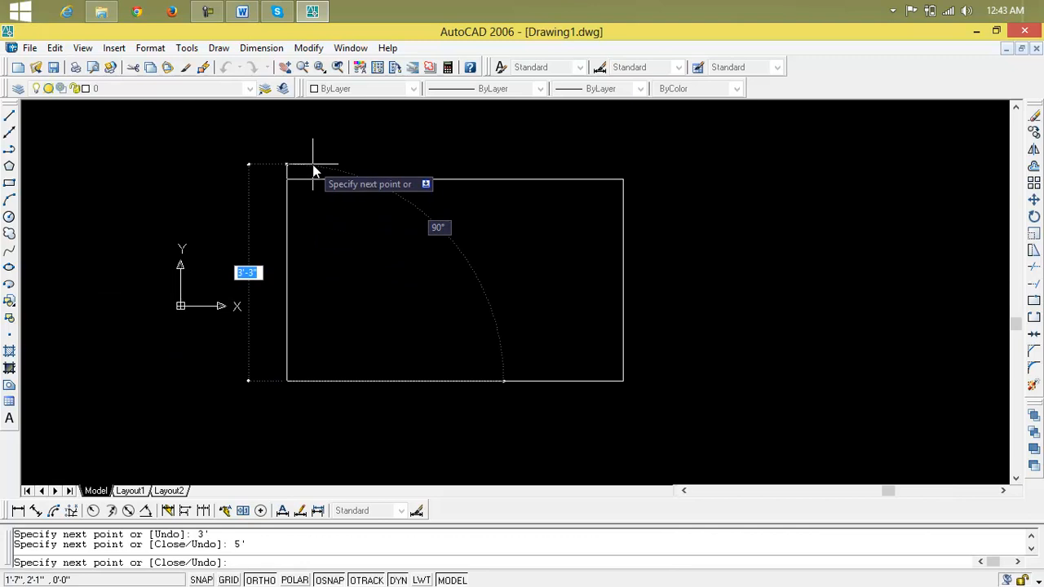
pyautogui.write('3')
pyautogui.press('Return')
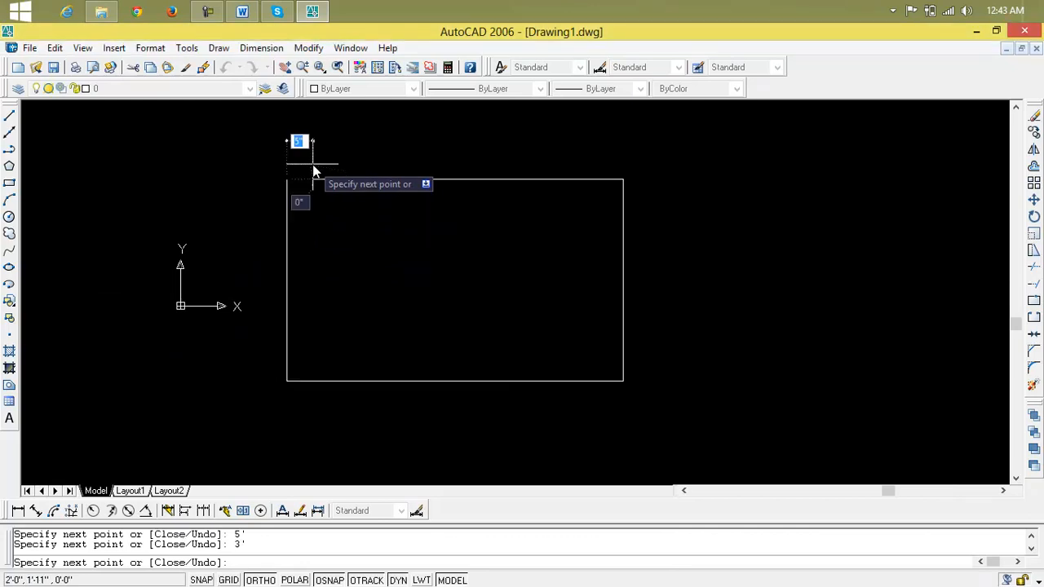
pyautogui.press('Return')
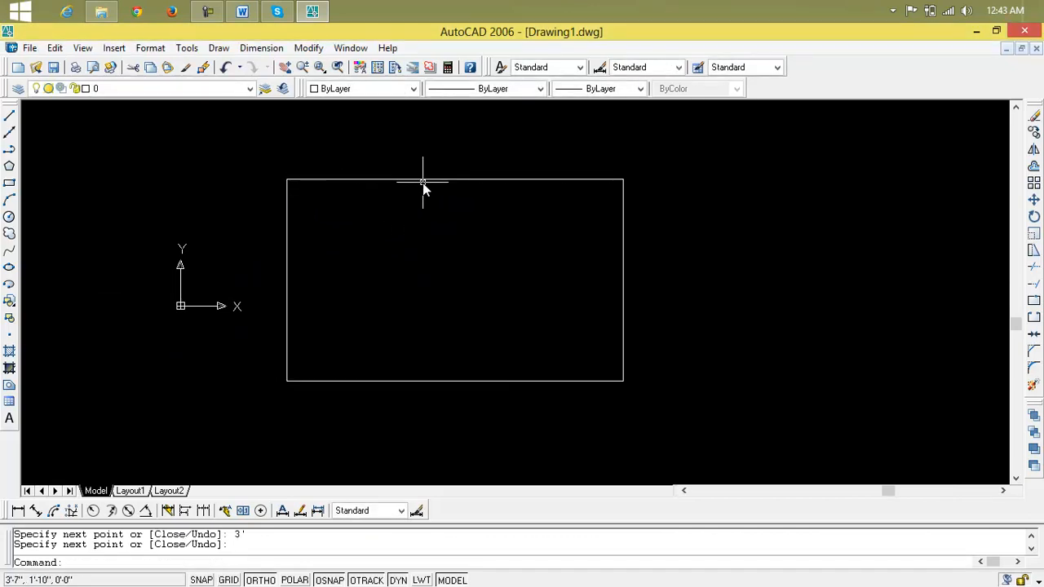
# Select the rectangle's four sides one at a time to check whether they are separate lines, and clear the selection
pyautogui.moveTo(494, 201)
pyautogui.mouseDown(button='middle')
pyautogui.moveTo(277, 172)
pyautogui.moveTo(296, 169)
pyautogui.mouseUp(button='middle')
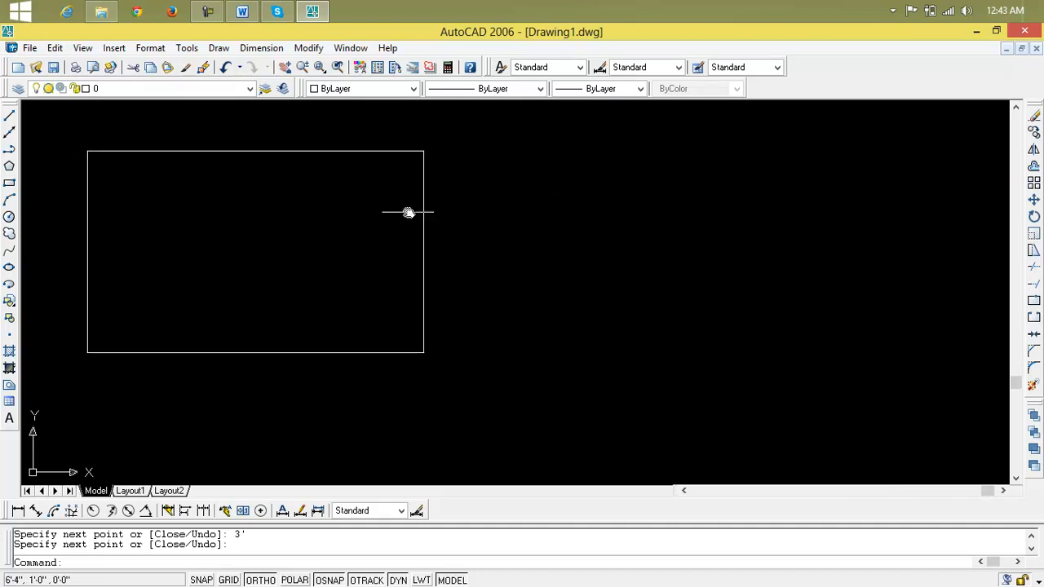
pyautogui.click(423, 243)
pyautogui.click(385, 353)
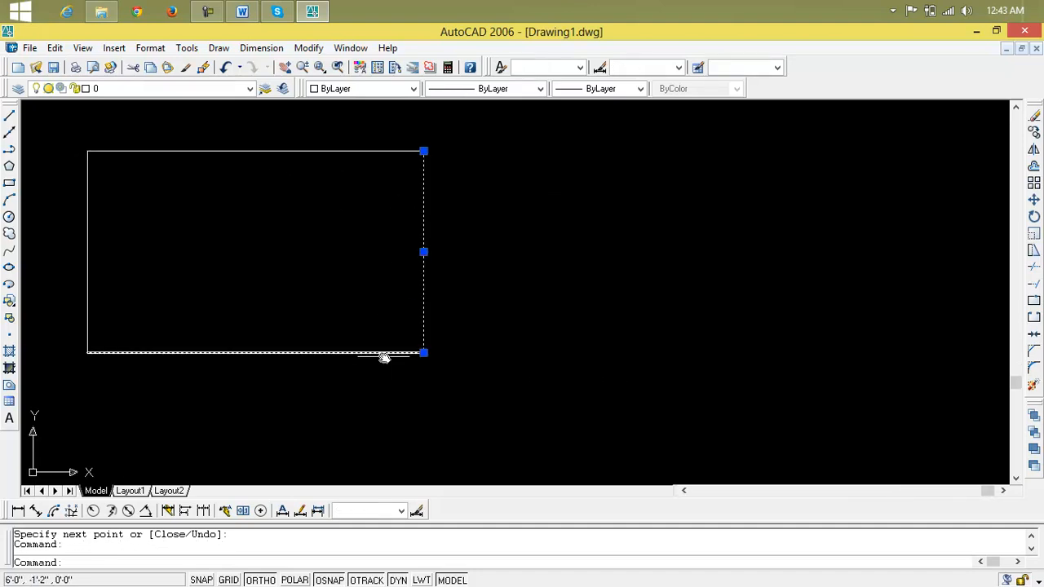
pyautogui.click(385, 353)
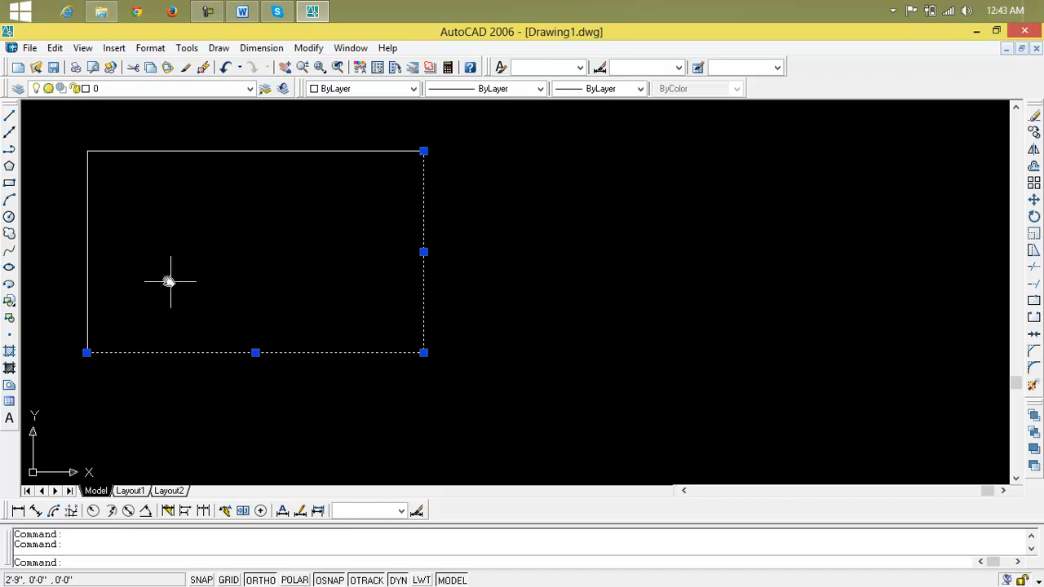
pyautogui.click(88, 234)
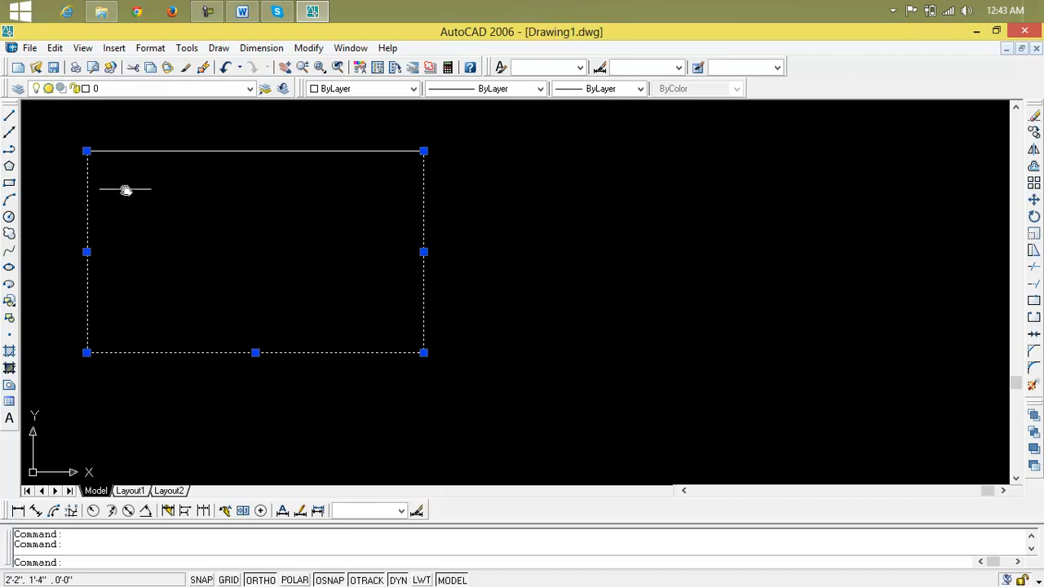
pyautogui.click(186, 151)
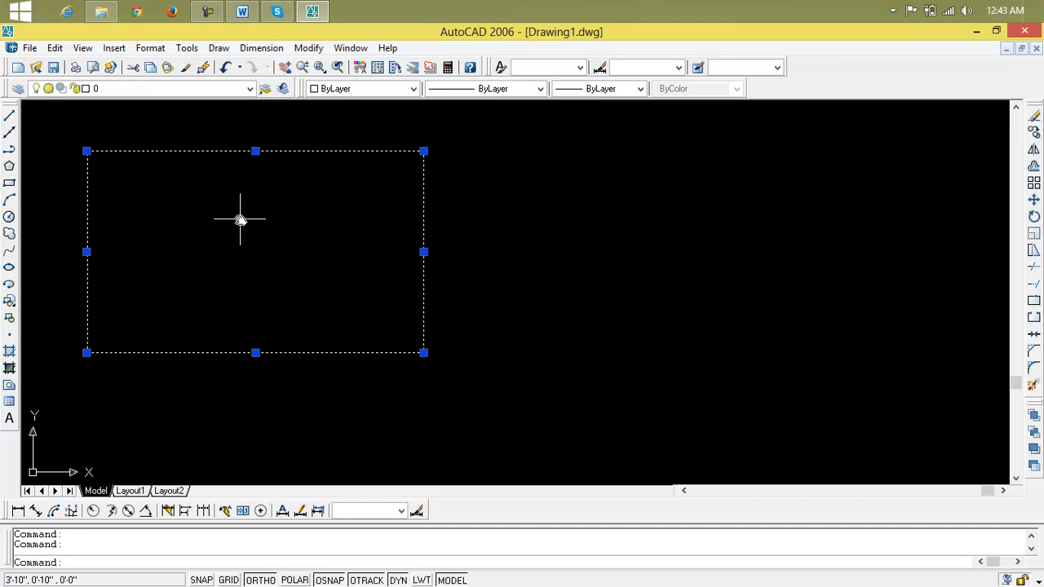
pyautogui.press('Escape')
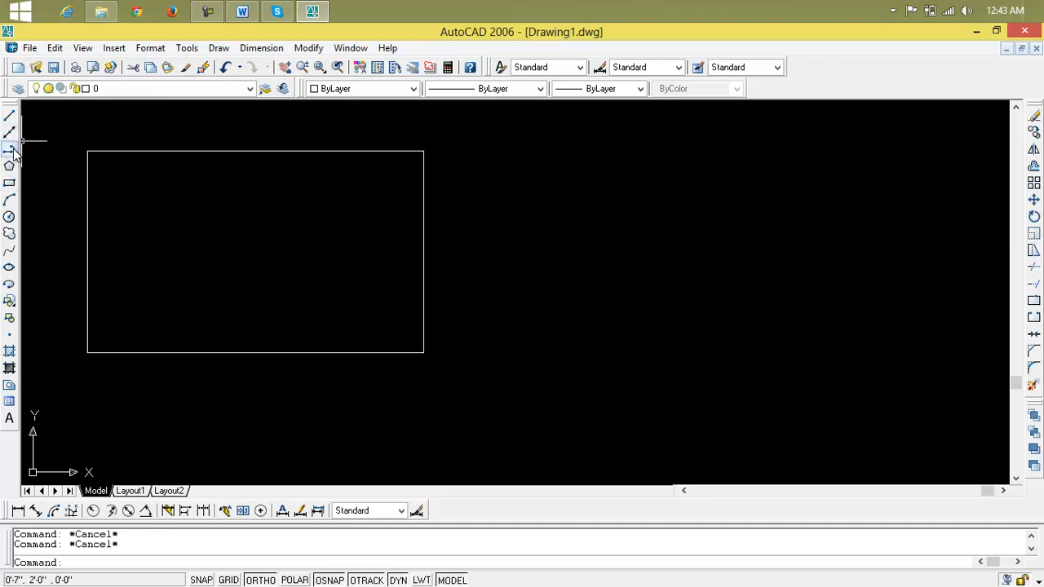
# Draw a 5' by 3' rectangle as a polyline to the right of the line rectangle
pyautogui.click(10, 150)
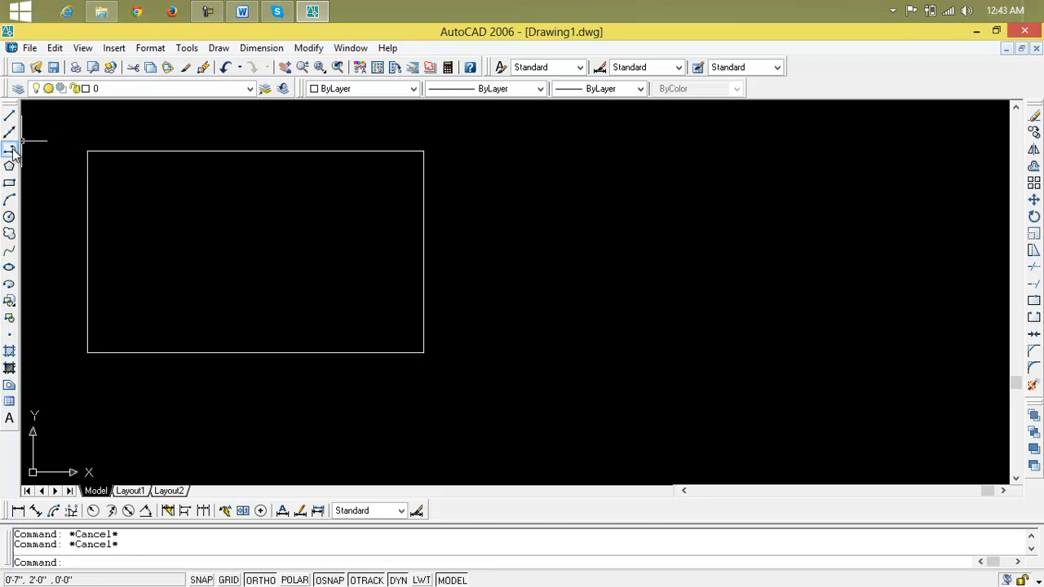
pyautogui.click(487, 158)
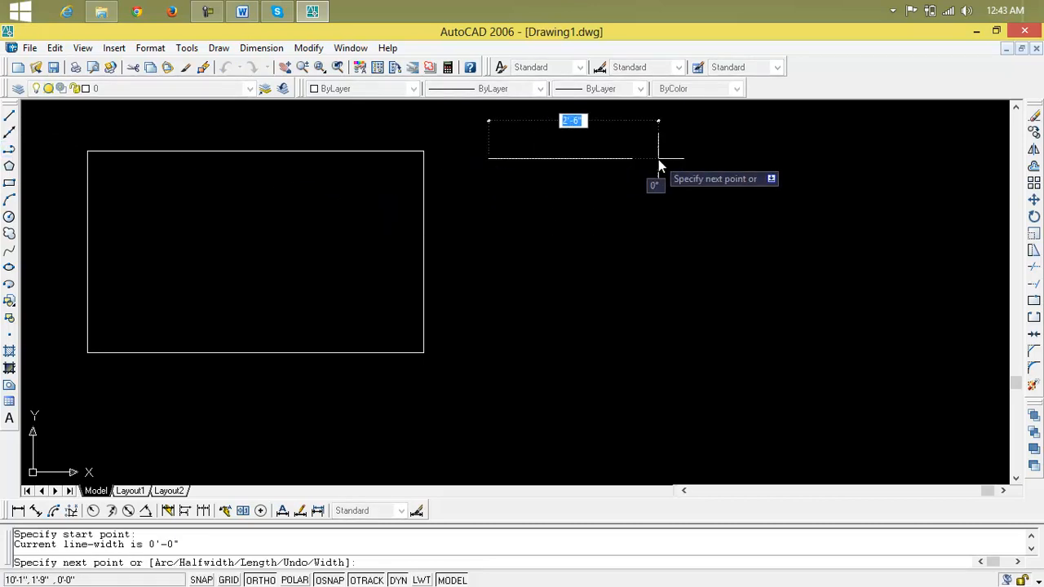
pyautogui.write("5'")
pyautogui.press('Return')
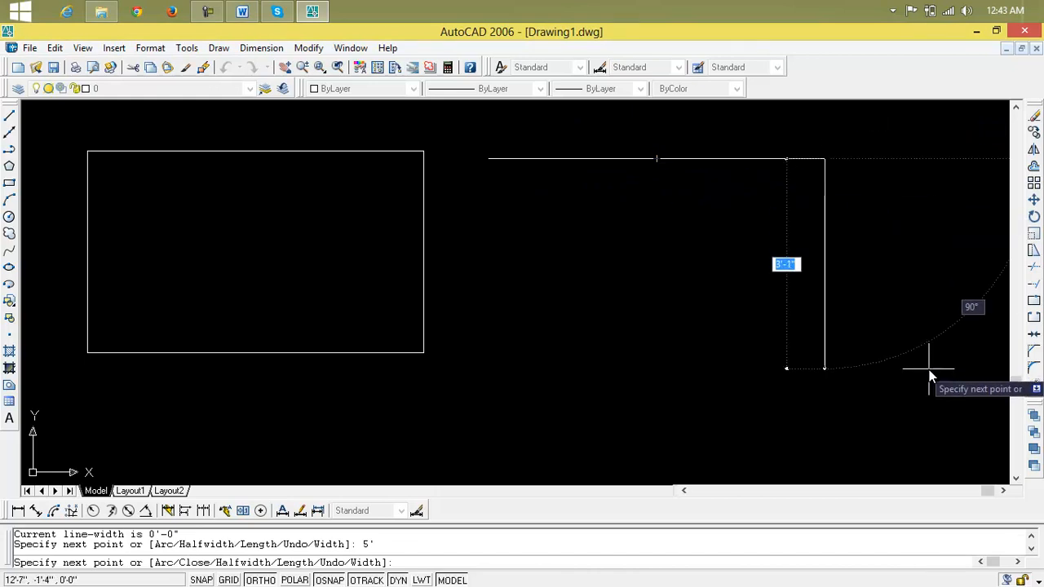
pyautogui.write('3')
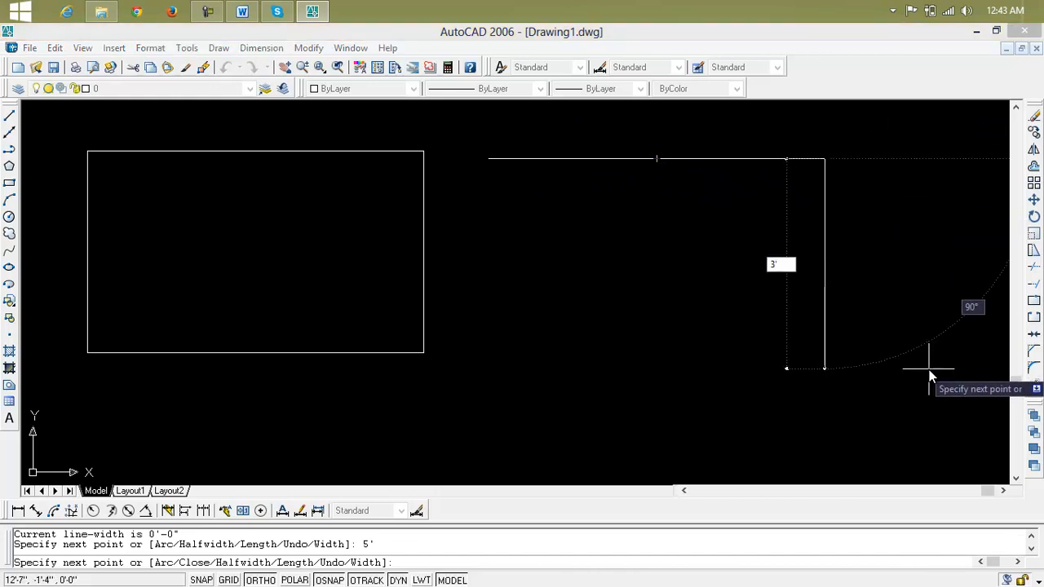
pyautogui.write("'")
pyautogui.press('Return')
pyautogui.write("5'")
pyautogui.press('Return')
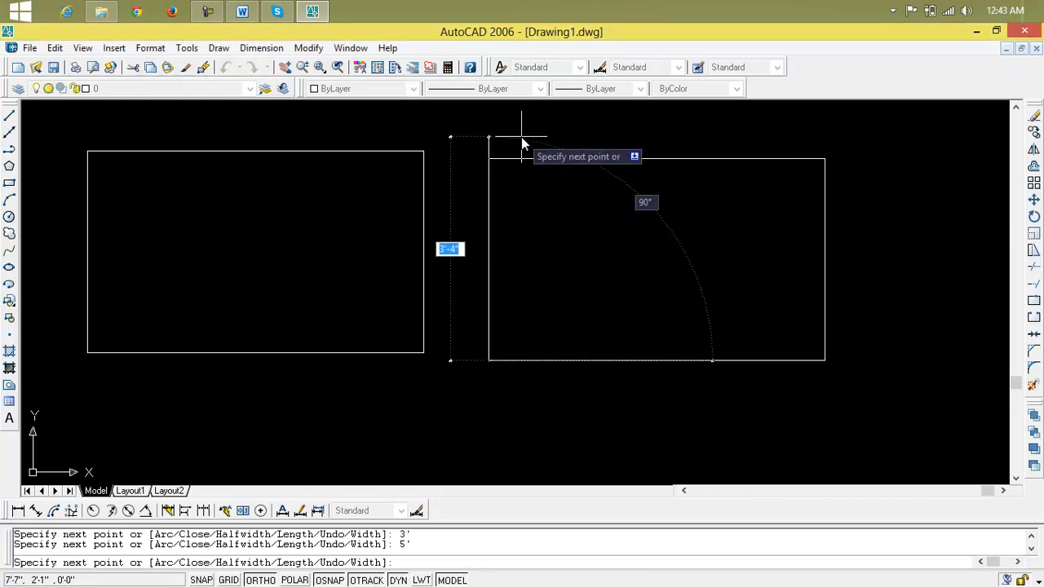
pyautogui.write("3'")
pyautogui.press('Return')
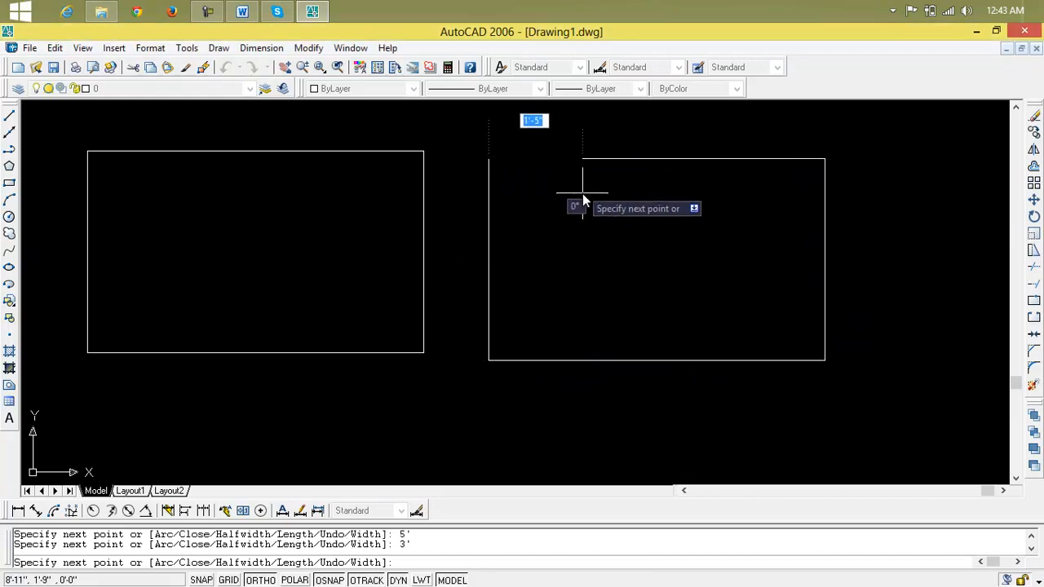
pyautogui.press('Escape')
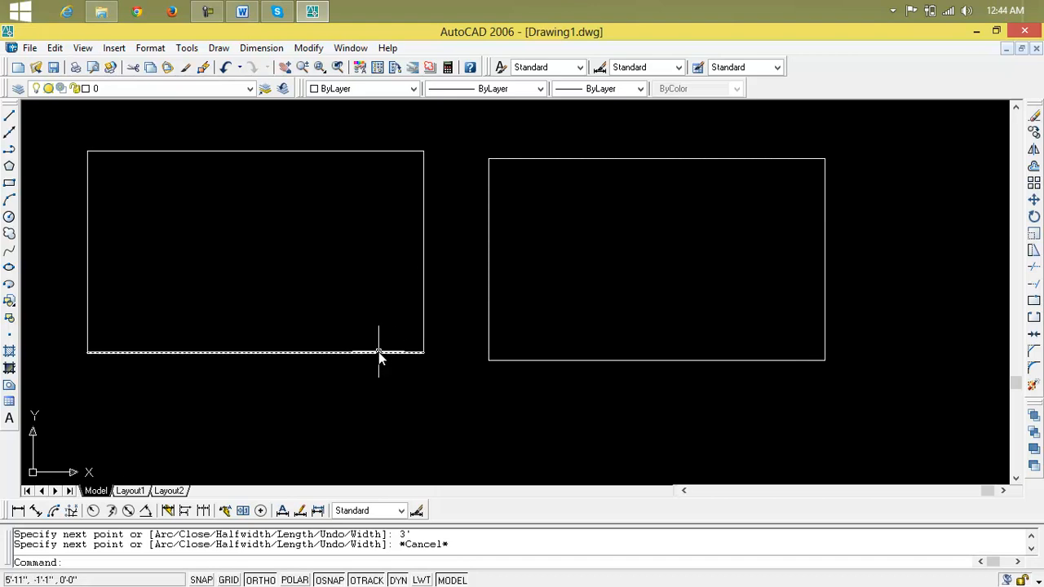
# Draw a freehand rectangle with the Rectangle command below and to the right of the polyline rectangle
pyautogui.scroll(-2, 614, 357)
pyautogui.moveTo(615, 357); pyautogui.dragTo(620, 442, button='middle')
pyautogui.scroll(-1, 519, 364)
pyautogui.scroll(2, 520, 364)
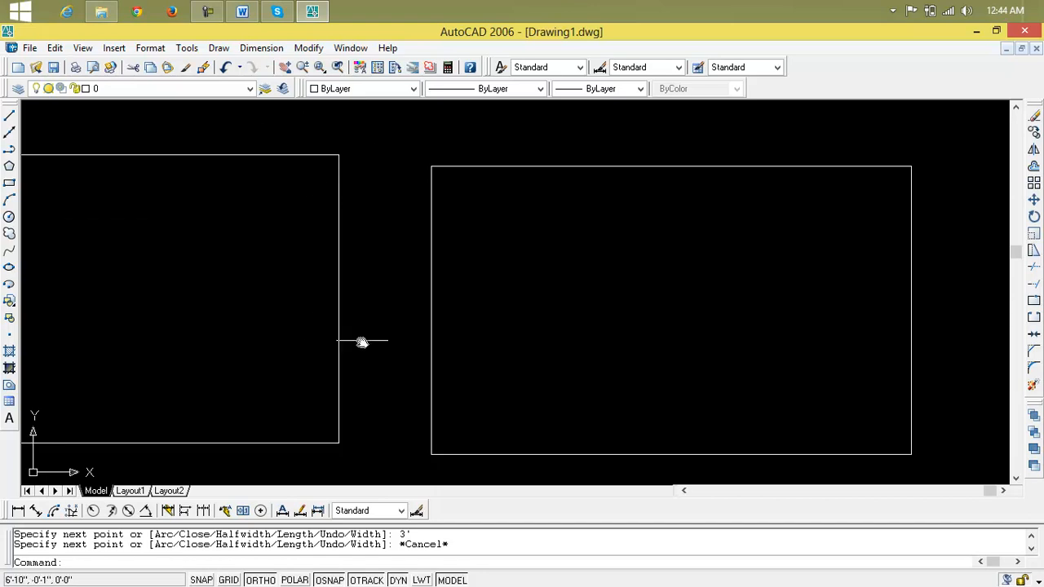
pyautogui.scroll(-2, 368, 337)
pyautogui.moveTo(420, 345); pyautogui.dragTo(302, 200, button='middle')
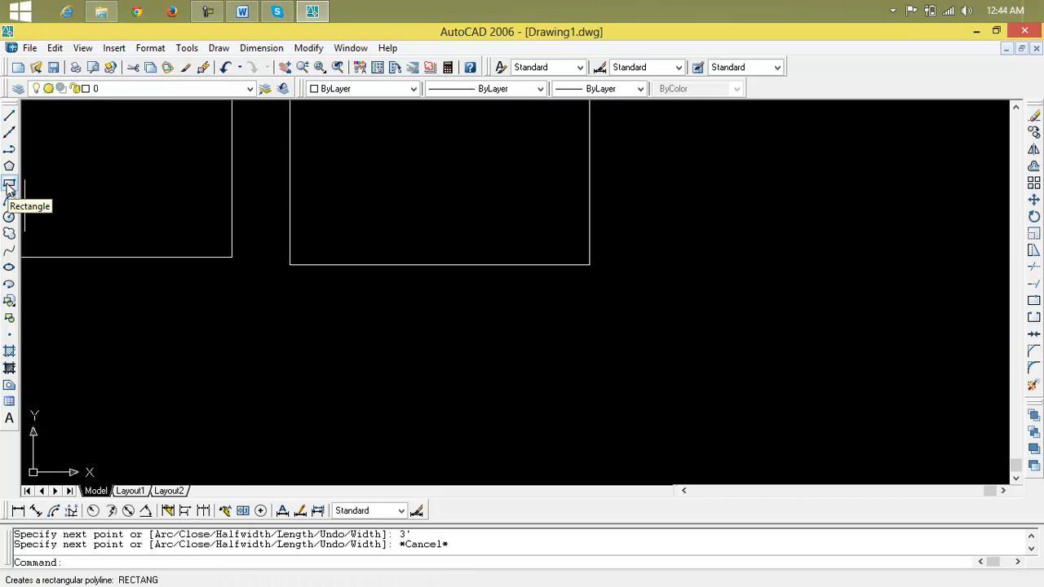
pyautogui.click(219, 47)
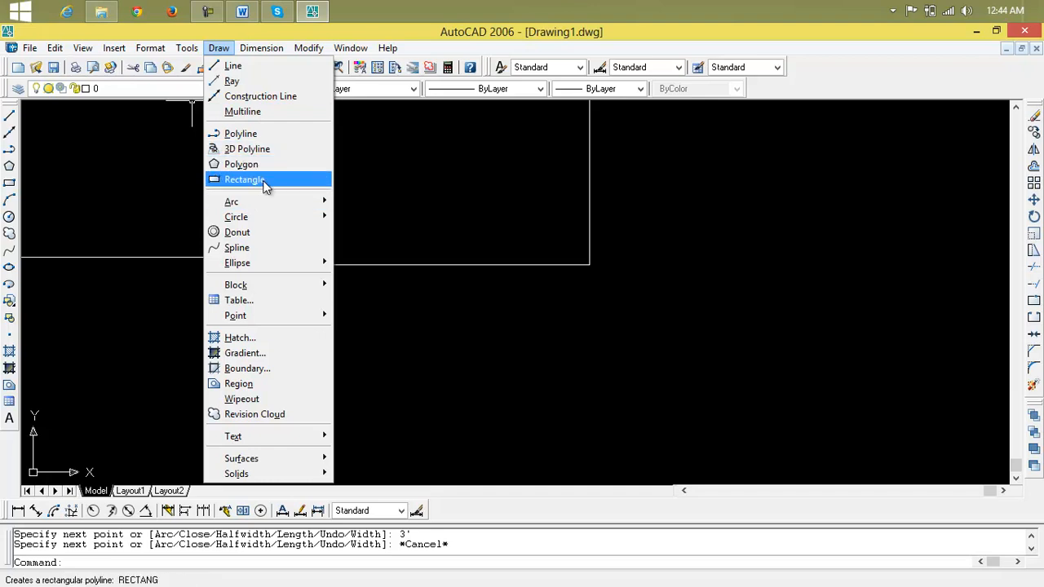
pyautogui.click(263, 186)
pyautogui.click(528, 296)
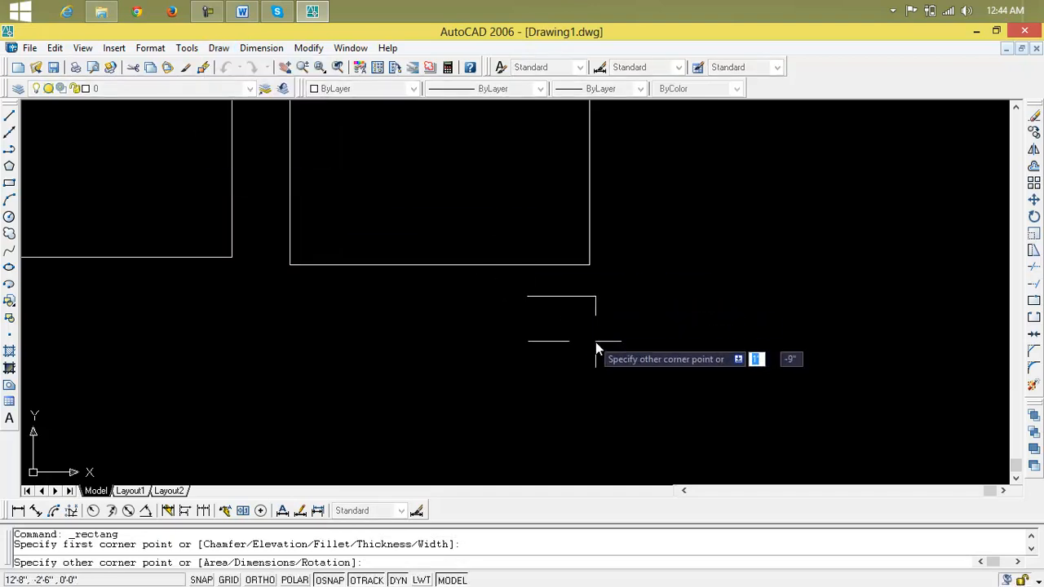
pyautogui.click(939, 458)
pyautogui.scroll(-1, 749, 380)
pyautogui.moveTo(749, 379); pyautogui.dragTo(618, 303, button='middle')
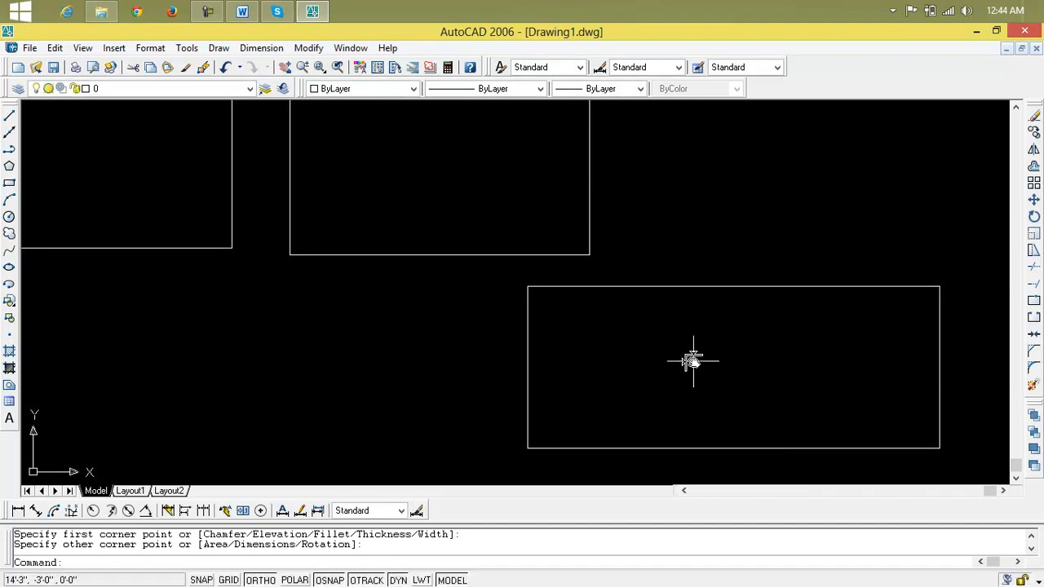
# Erase the polyline rectangle together with the right side of the line rectangle
pyautogui.click(655, 182)
pyautogui.click(130, 208)
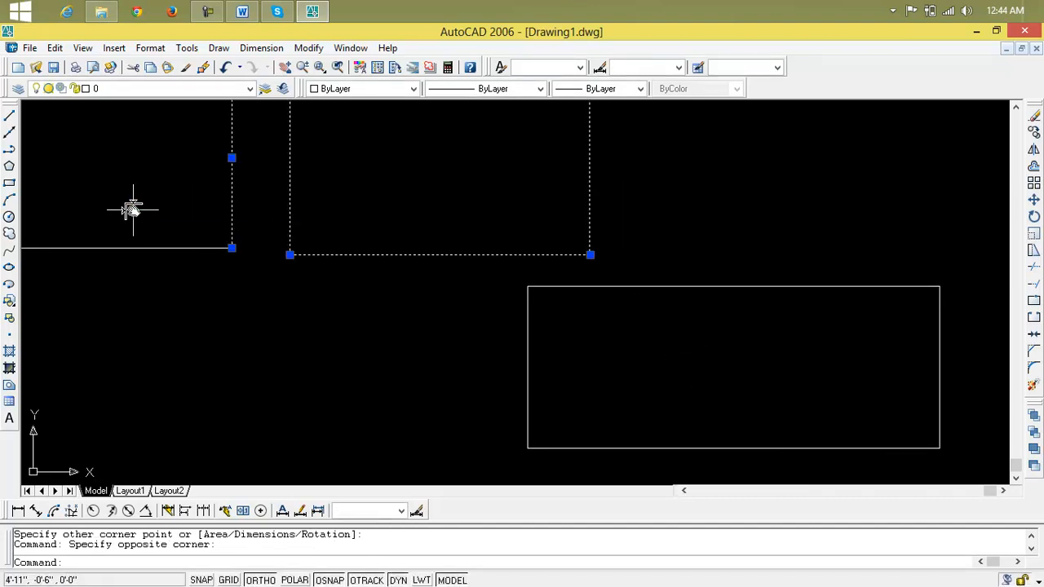
pyautogui.press('Delete')
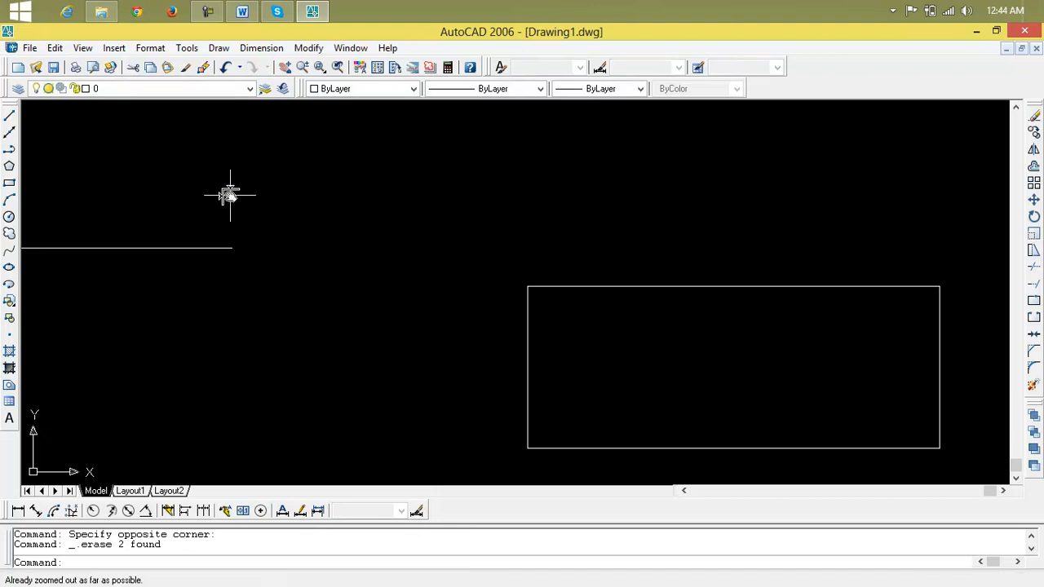
# Erase the three remaining sides of the line rectangle
pyautogui.press('Escape')
pyautogui.press('Escape')
pyautogui.write('z')
pyautogui.press('Return')
pyautogui.write('a')
pyautogui.press('Return')
pyautogui.click(449, 114)
pyautogui.click(72, 317)
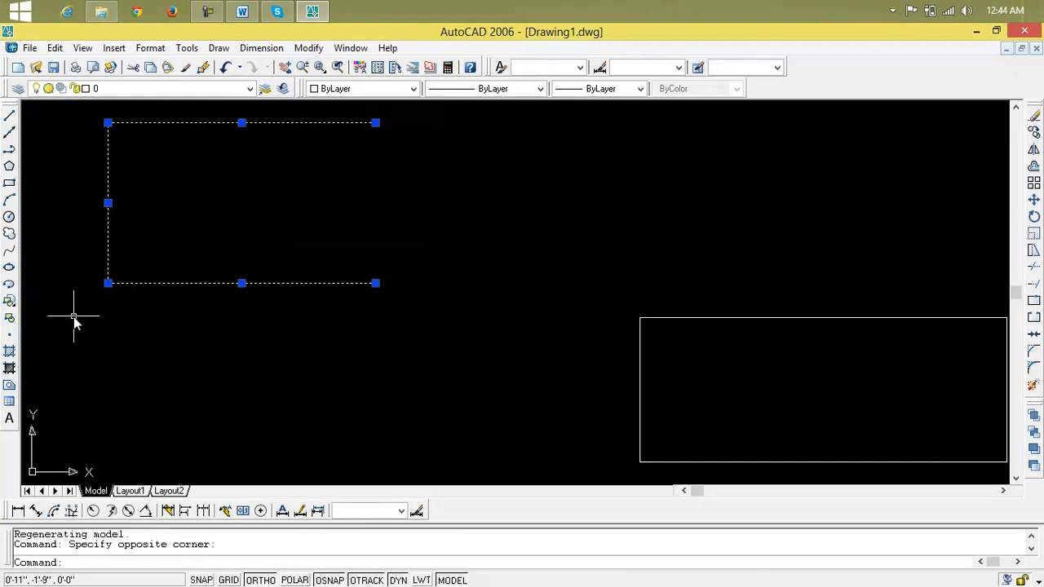
pyautogui.press('Delete')
pyautogui.moveTo(721, 417); pyautogui.dragTo(387, 338, button='middle')
pyautogui.scroll(2, 390, 327)
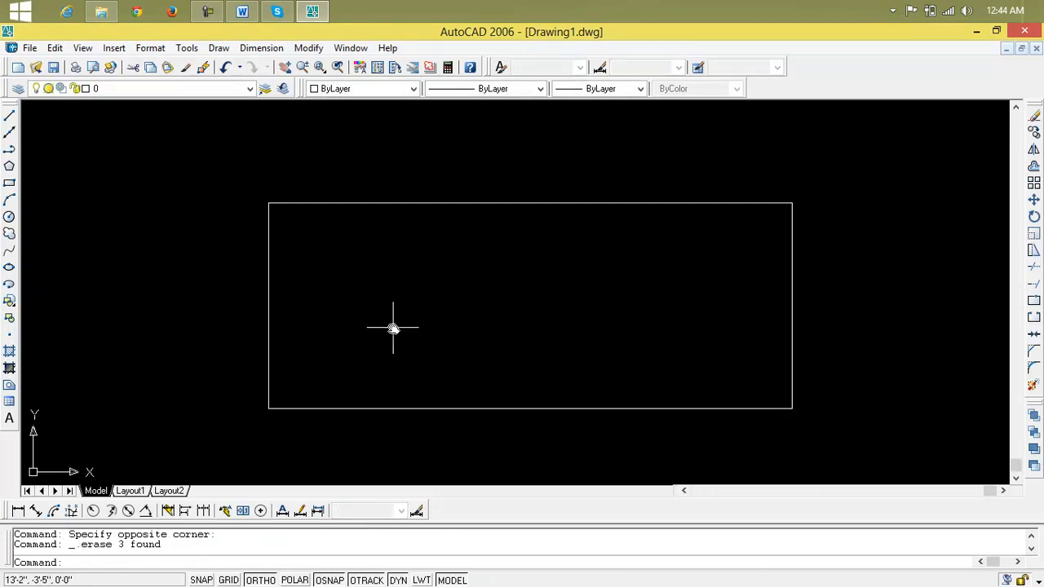
pyautogui.click(650, 203)
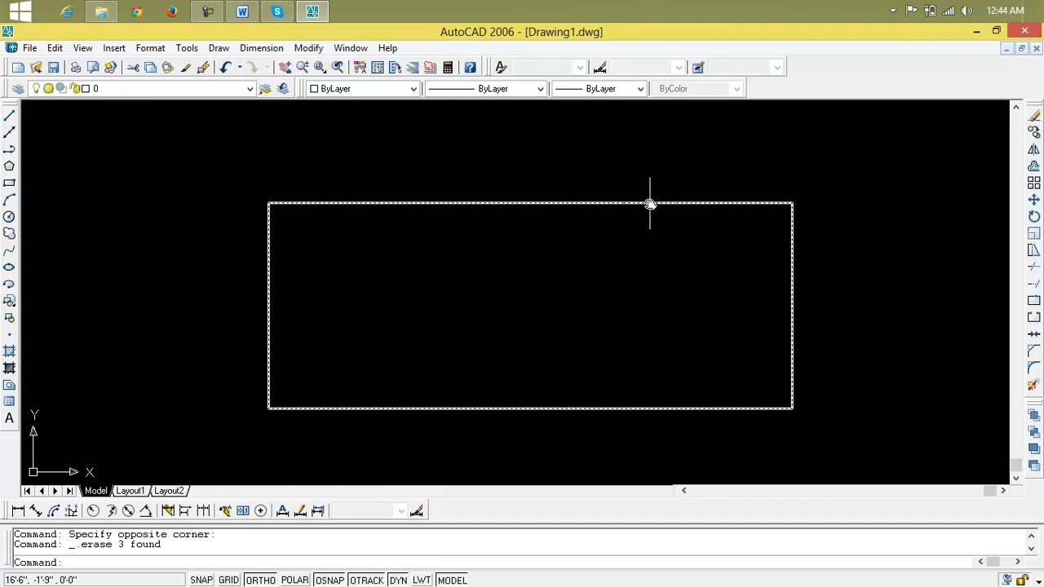
pyautogui.scroll(-3, 649, 204)
pyautogui.moveTo(633, 244); pyautogui.dragTo(357, 207, button='middle')
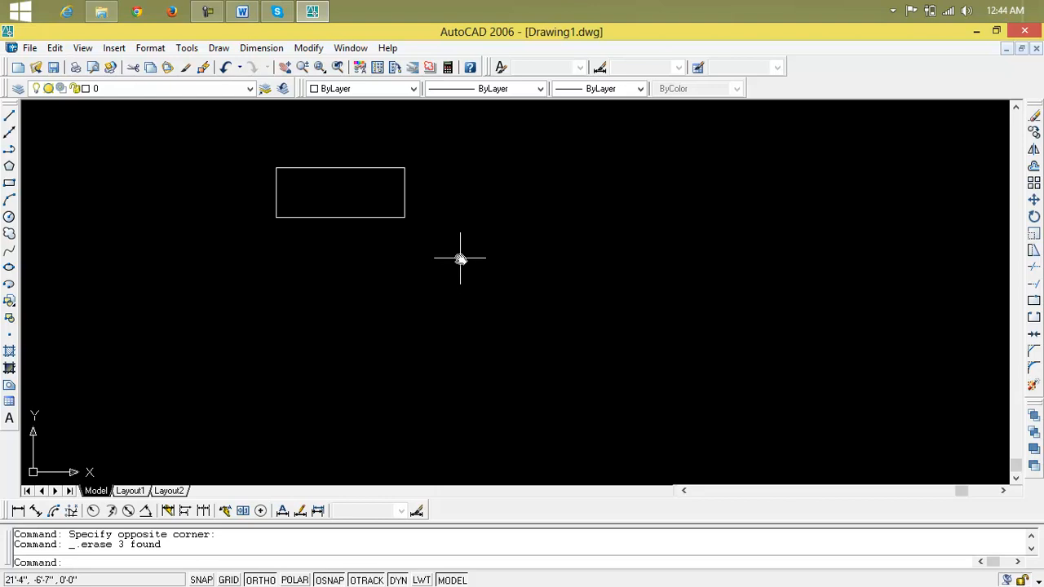
pyautogui.click(9, 184)
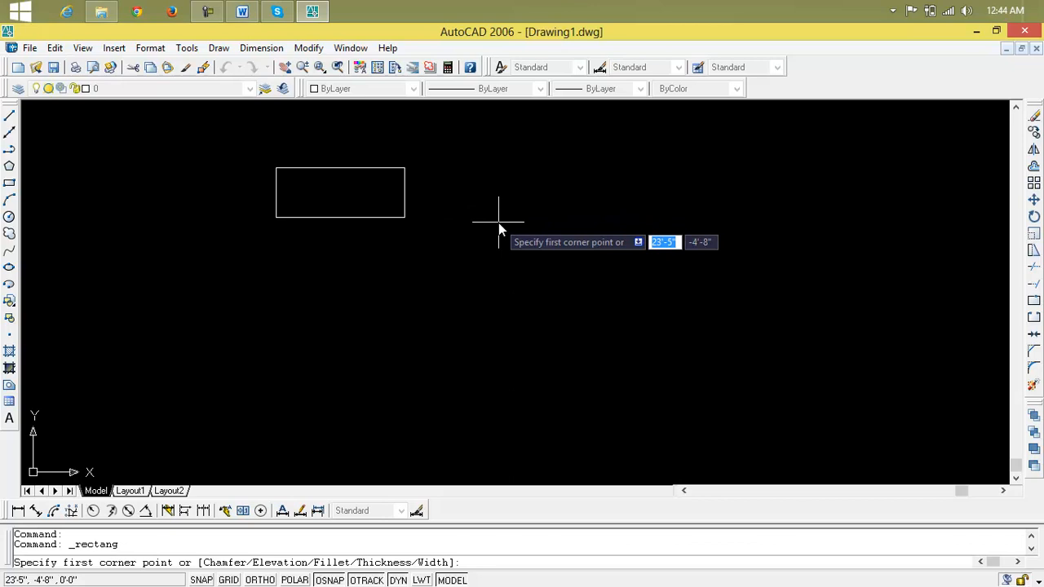
pyautogui.press('Escape')
pyautogui.press('Escape')
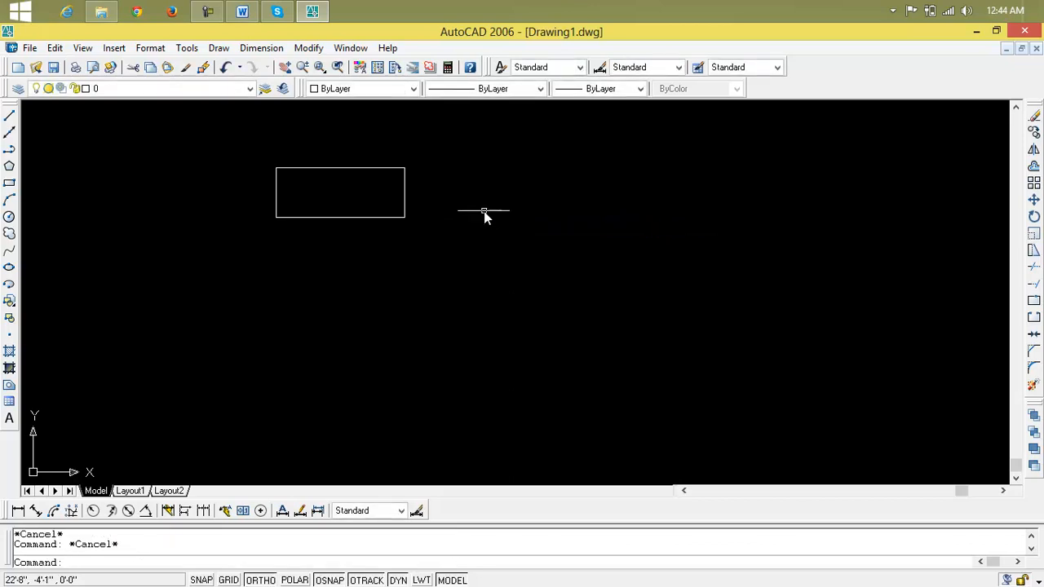
# Switch to Notepad by searching the installed programs for "notepad" and opening a blank document
pyautogui.click(19, 11)
pyautogui.moveTo(72, 335)
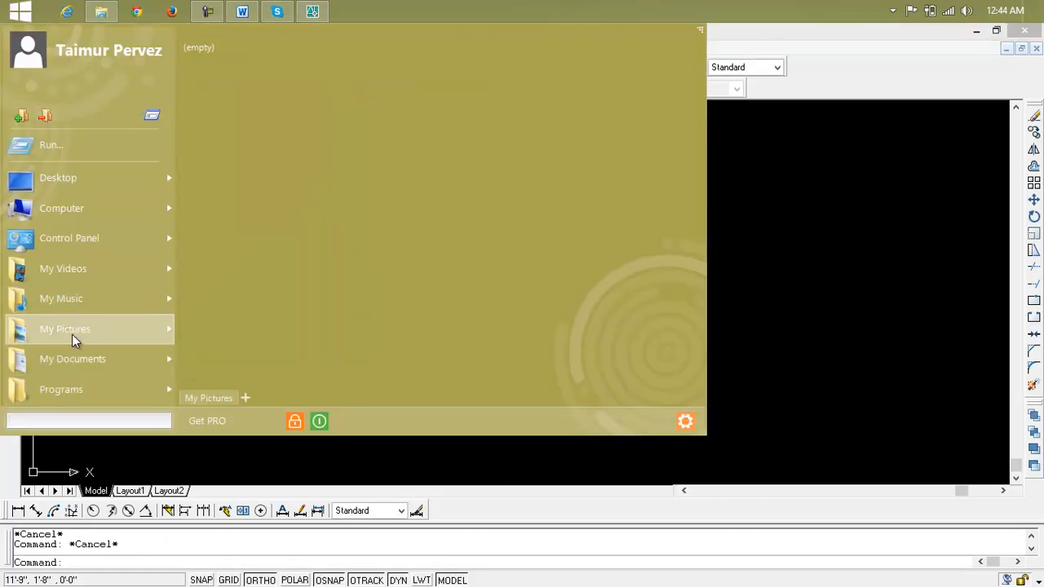
pyautogui.write('note')
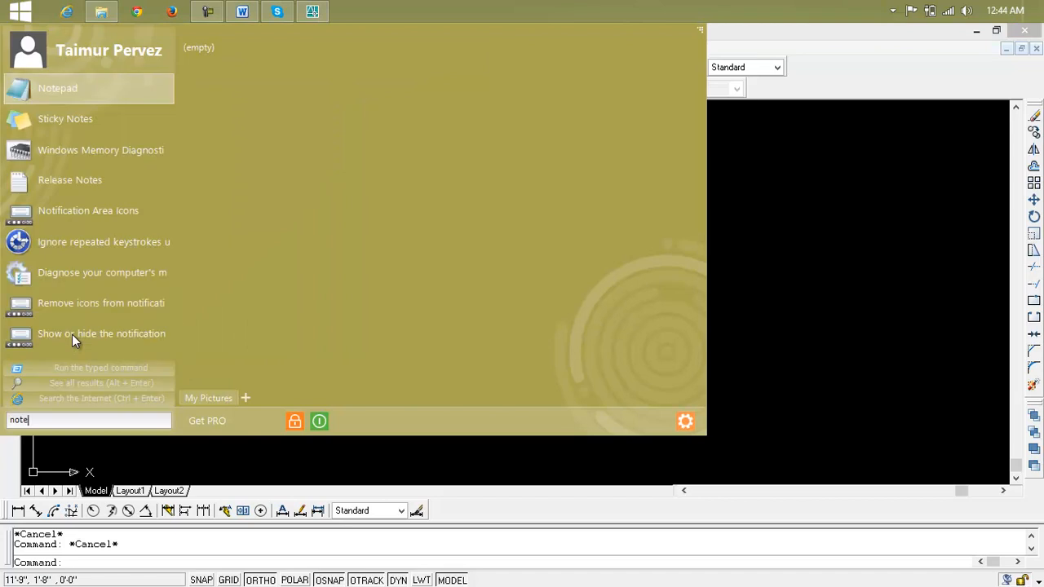
pyautogui.write('pad')
pyautogui.press('Return')
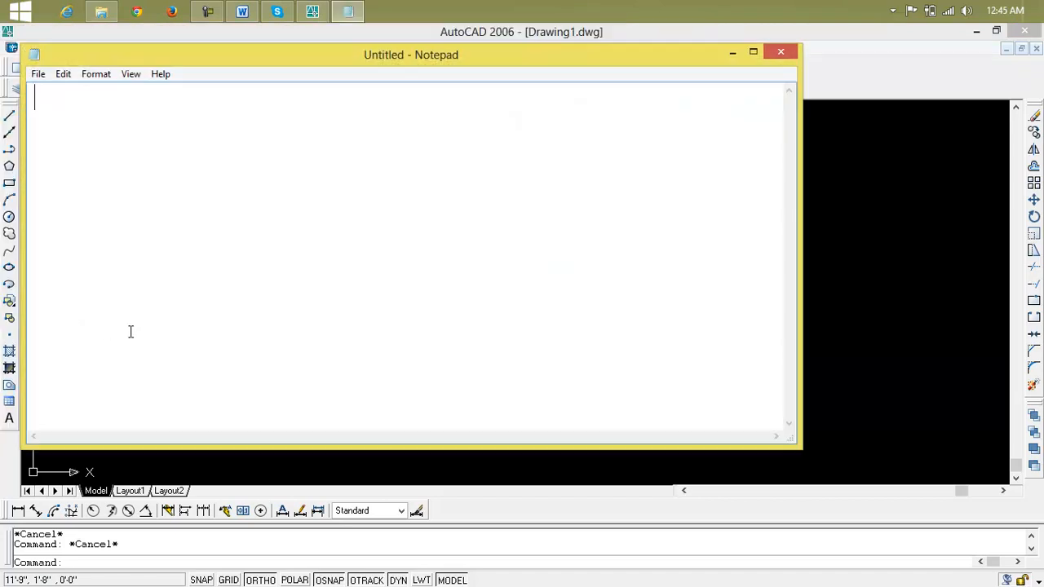
# Write the note "Rec" and, after a blank line, the general input format "@x,y enter"
pyautogui.write('Rex')
pyautogui.press('BackSpace')
pyautogui.write('c')
pyautogui.press('Return')
pyautogui.press('Return')
pyautogui.write('@')
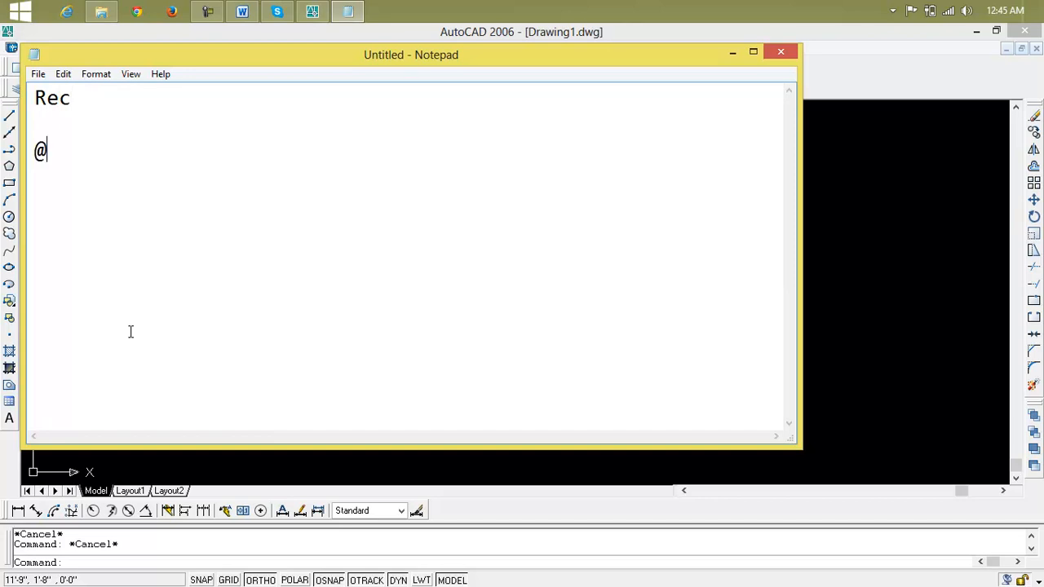
pyautogui.write('x,y enter ')
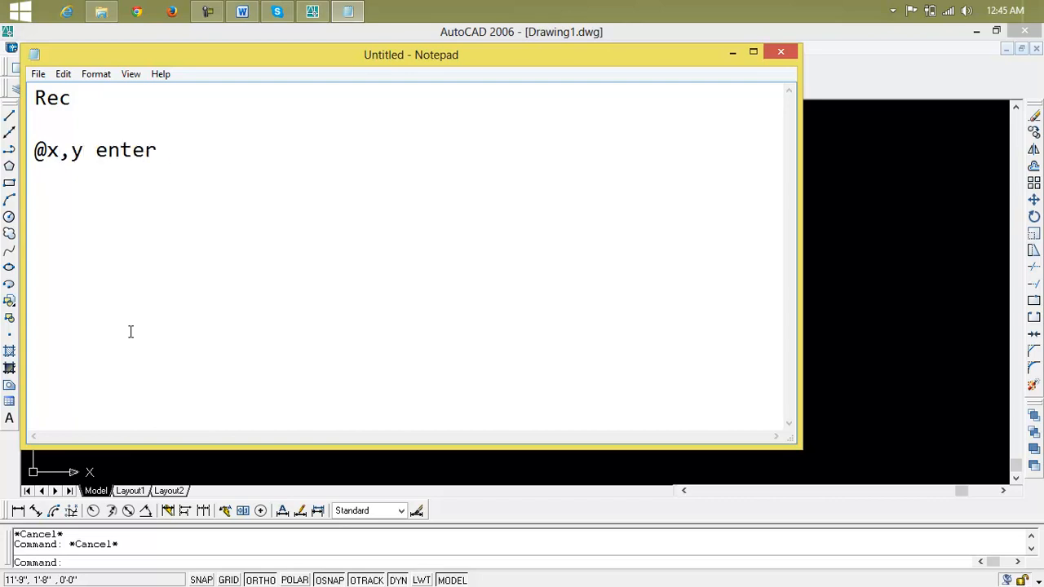
# Add the example line "@ 10',7' enter" below the general format, separated by a blank line
pyautogui.write('4')
pyautogui.press('BackSpace')
pyautogui.press('Return')
pyautogui.write("@ 10',8")
pyautogui.press('BackSpace')
pyautogui.write("7' enter")
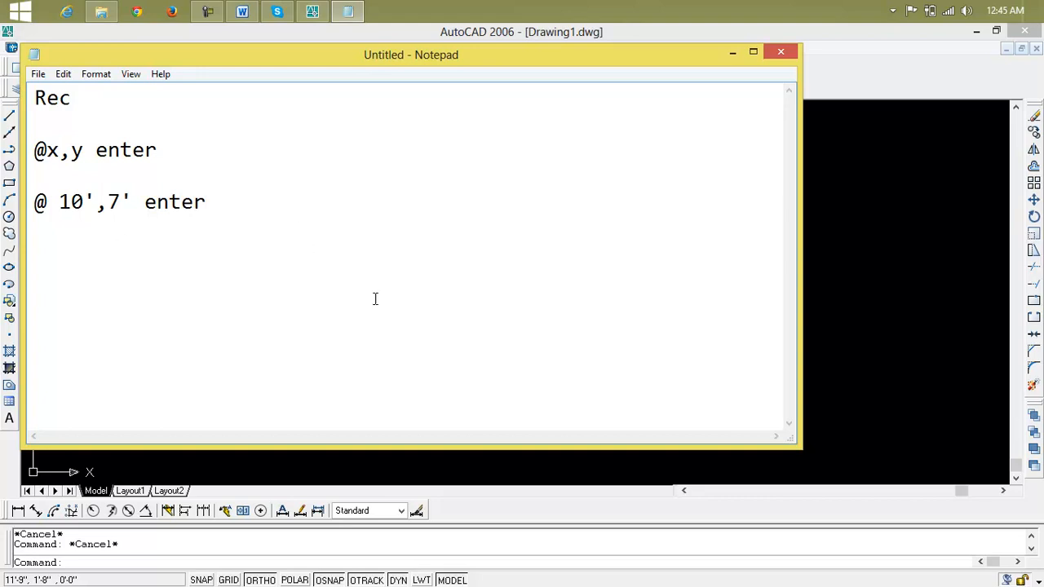
# Switch back to AutoCAD and draw an 8' by 5' rectangle with the Rectangle command, starting below and to the right of the freehand rectangle
pyautogui.click(906, 302)
pyautogui.press('Escape')
pyautogui.write('rec')
pyautogui.press('Return')
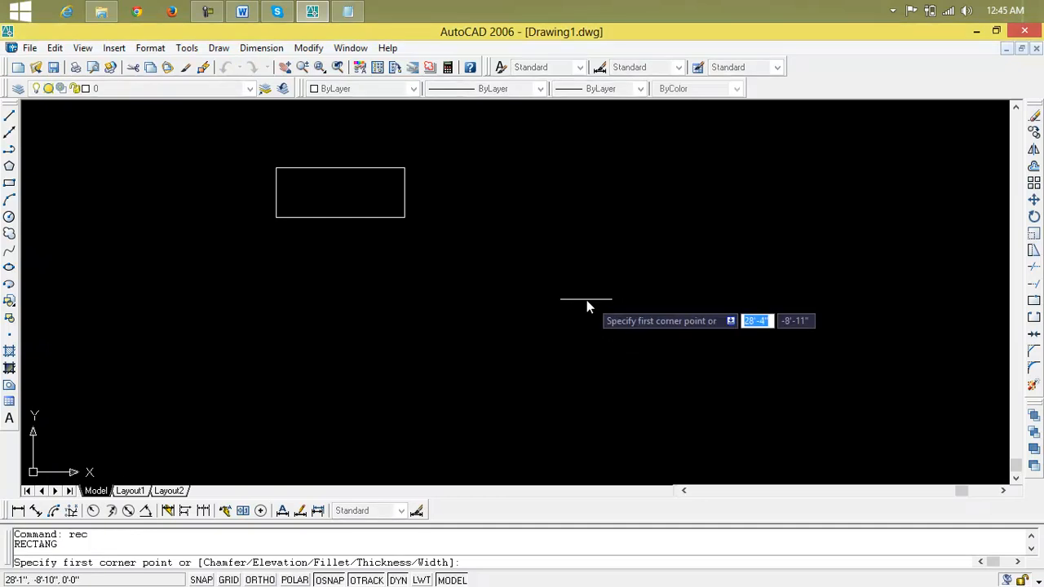
pyautogui.click(422, 283)
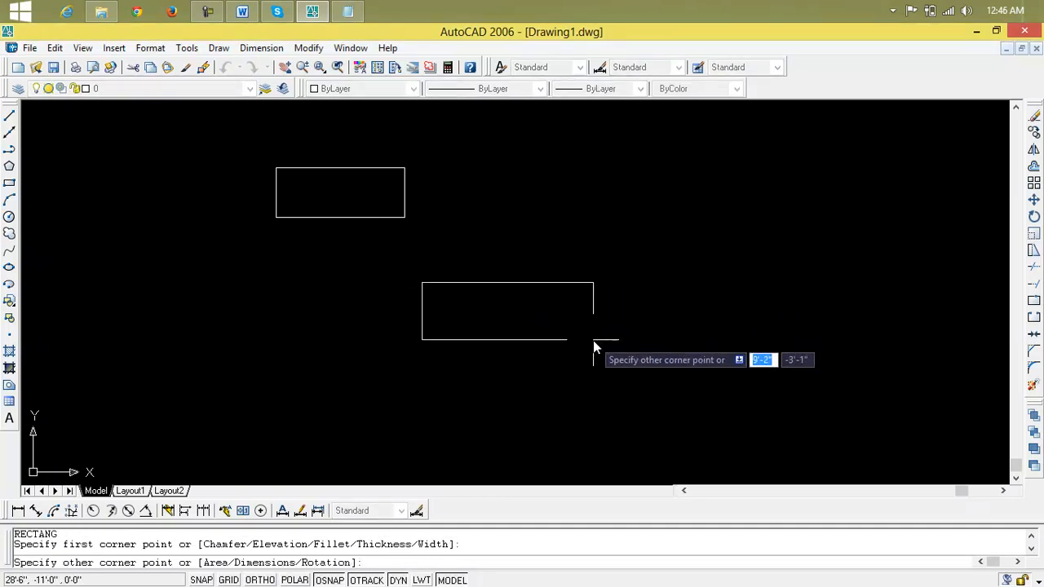
pyautogui.press('F8')
pyautogui.press('F8')
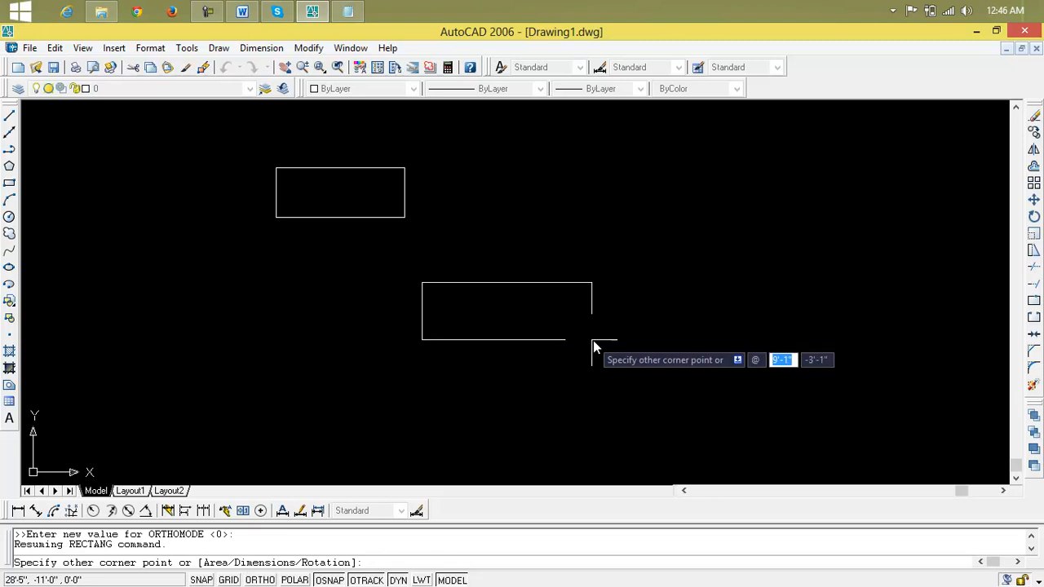
pyautogui.write("8'")
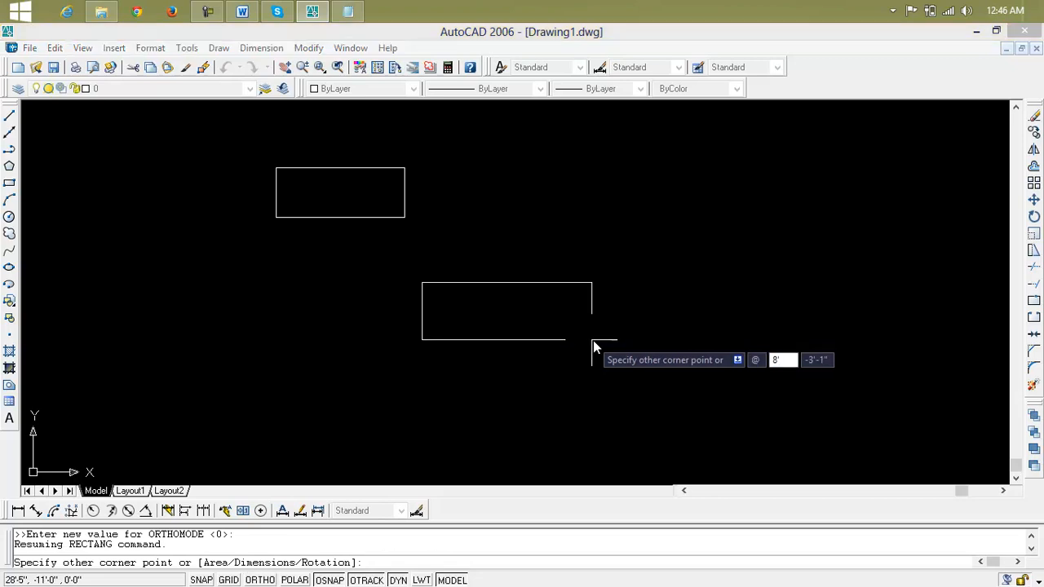
pyautogui.press('Tab')
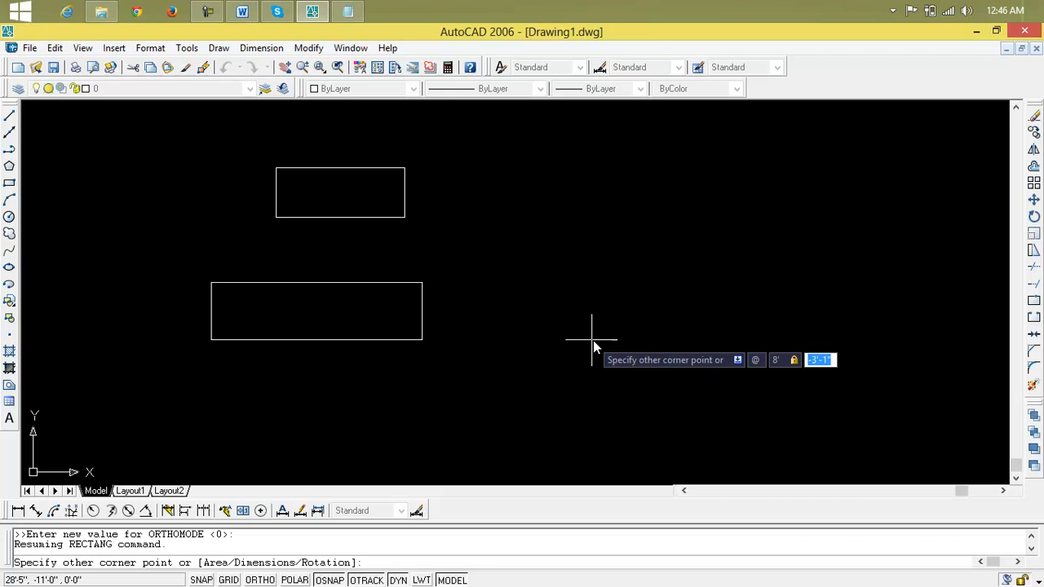
pyautogui.write('5')
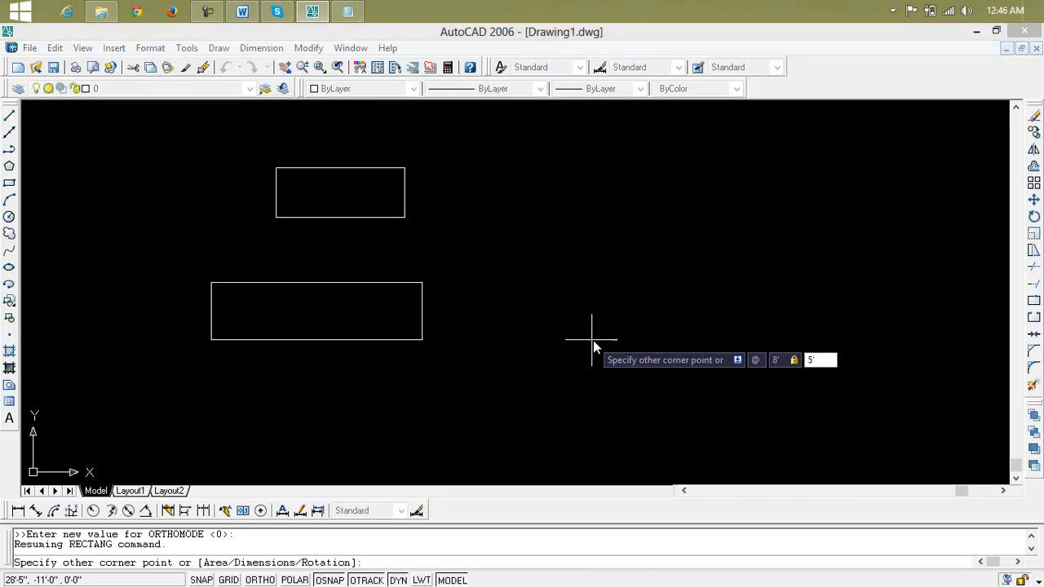
pyautogui.press('Return')
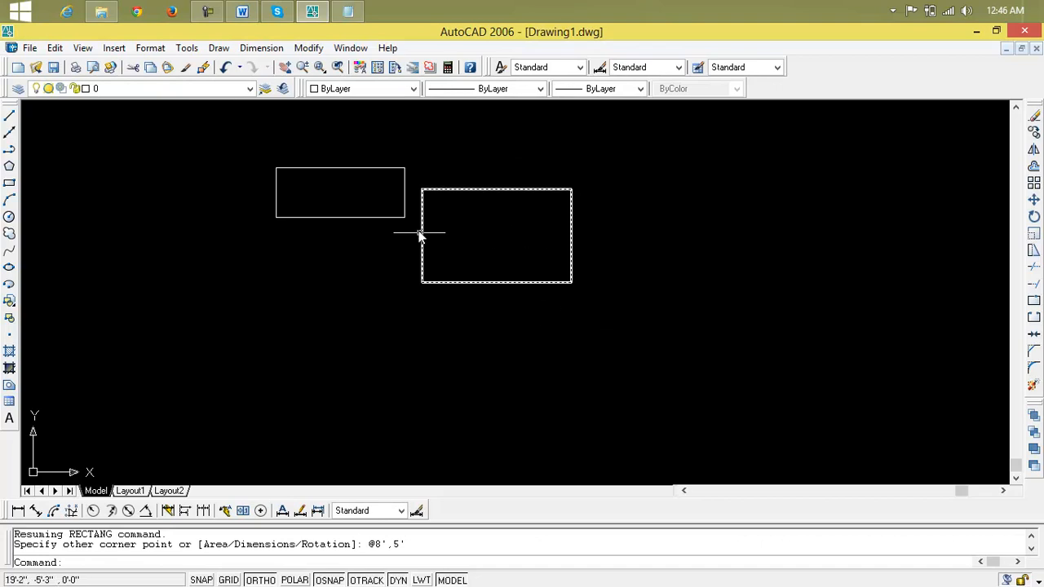
# Erase the smaller freehand rectangle beside the 8' by 5' rectangle
pyautogui.click(406, 145)
pyautogui.click(274, 237)
pyautogui.press('Delete')
pyautogui.scroll(3, 503, 208)
pyautogui.moveTo(503, 208); pyautogui.dragTo(489, 221, button='middle')
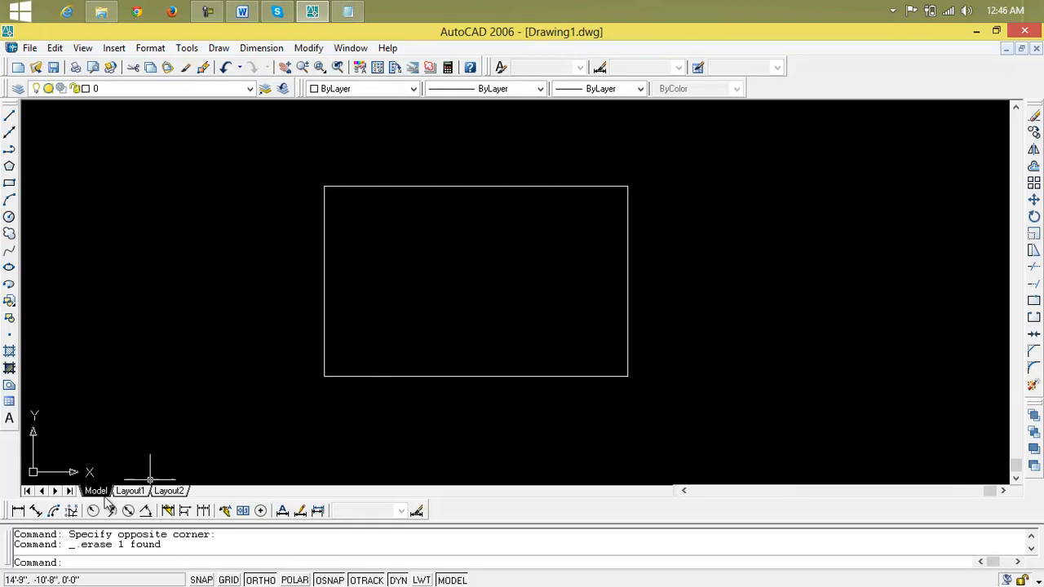
# Add an aligned dimension to the rectangle's left side, placed outside it
pyautogui.click(36, 510)
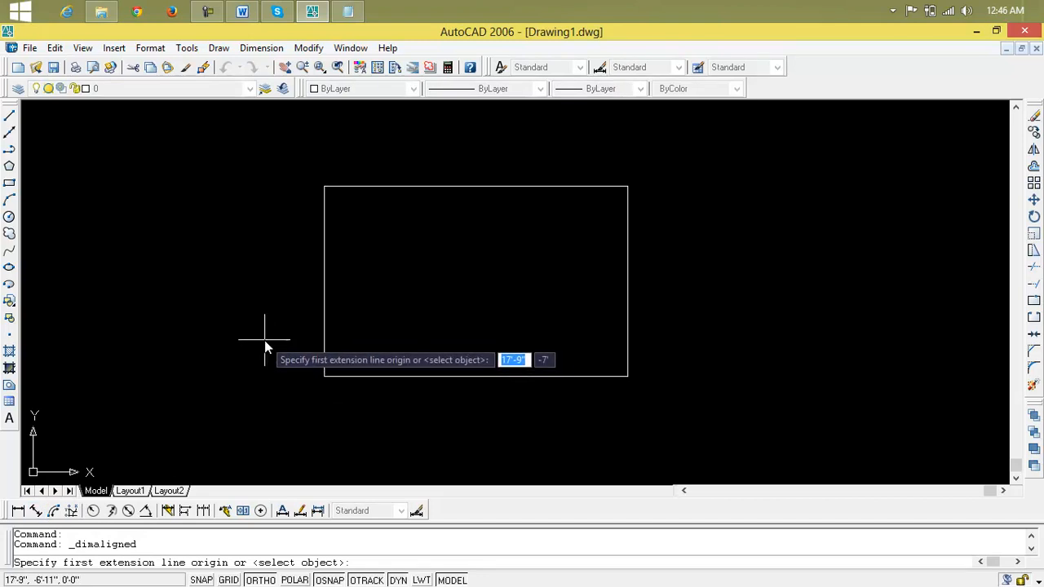
pyautogui.press('Return')
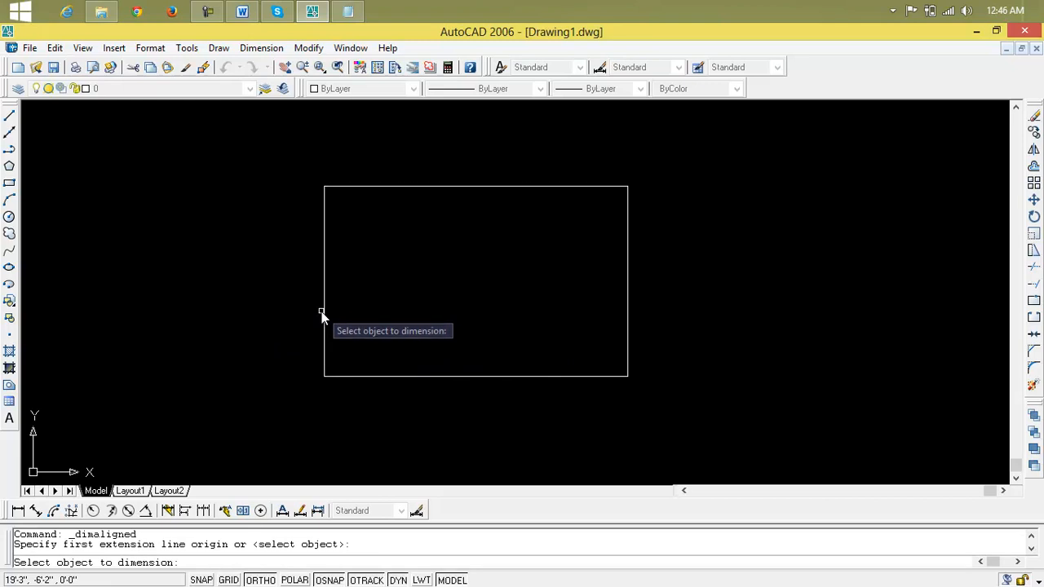
pyautogui.click(322, 310)
pyautogui.click(278, 331)
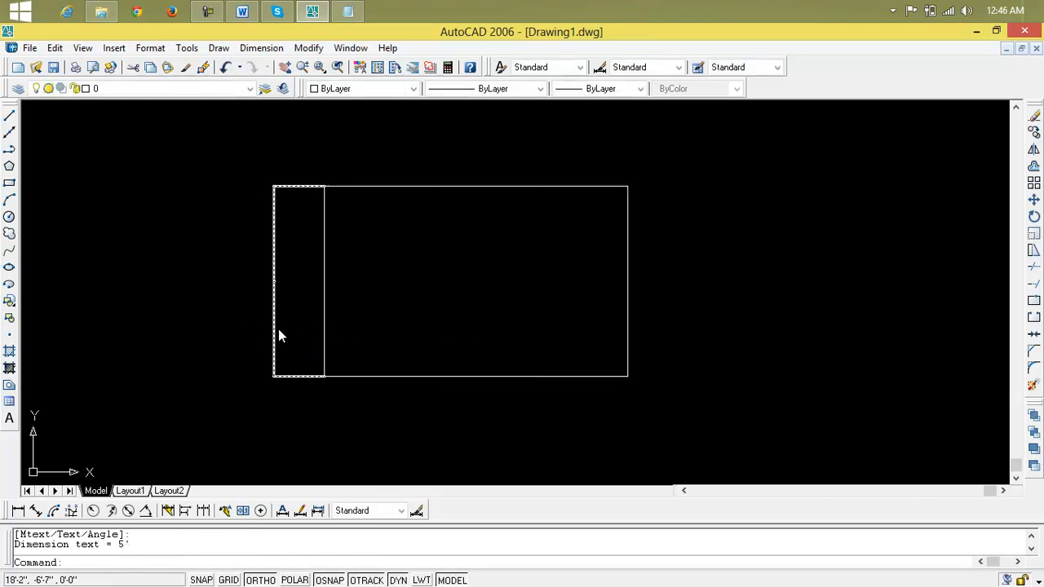
# Add an aligned dimension to the rectangle's bottom side, placed just below it
pyautogui.rightClick(412, 377)
pyautogui.click(406, 392)
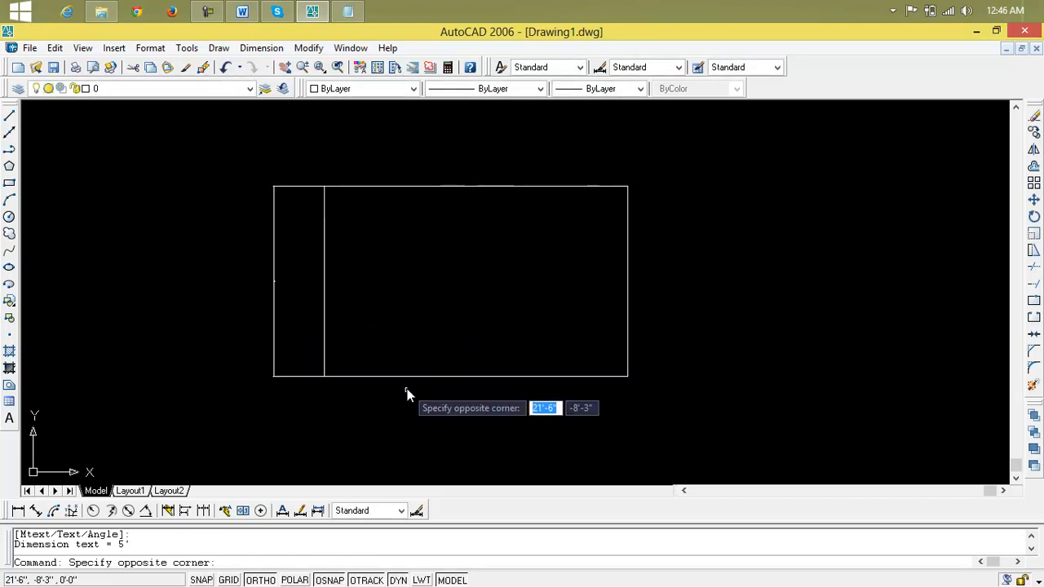
pyautogui.click(407, 392)
pyautogui.click(407, 391)
pyautogui.press('Escape')
pyautogui.press('Return')
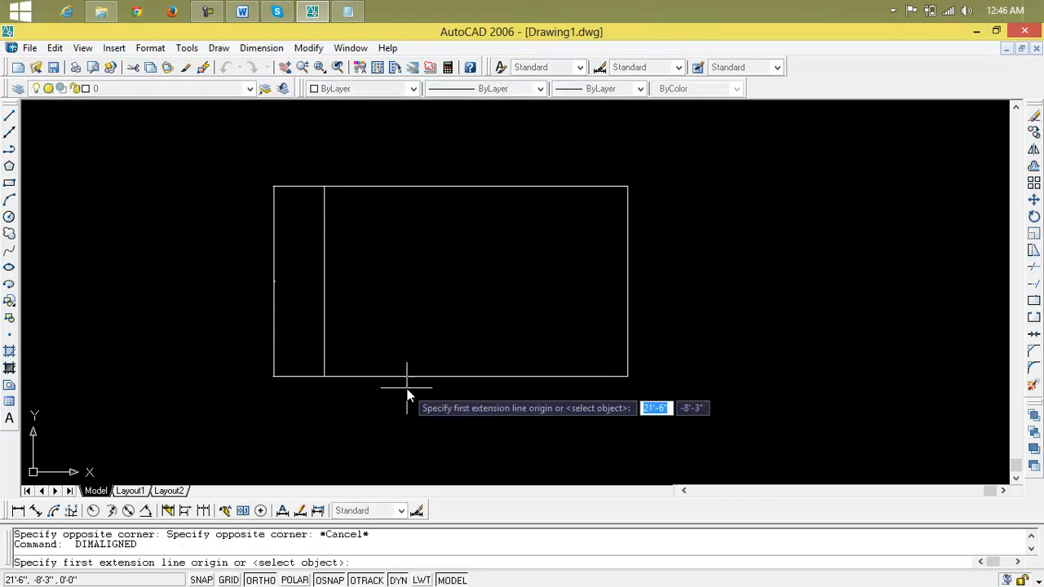
pyautogui.press('Return')
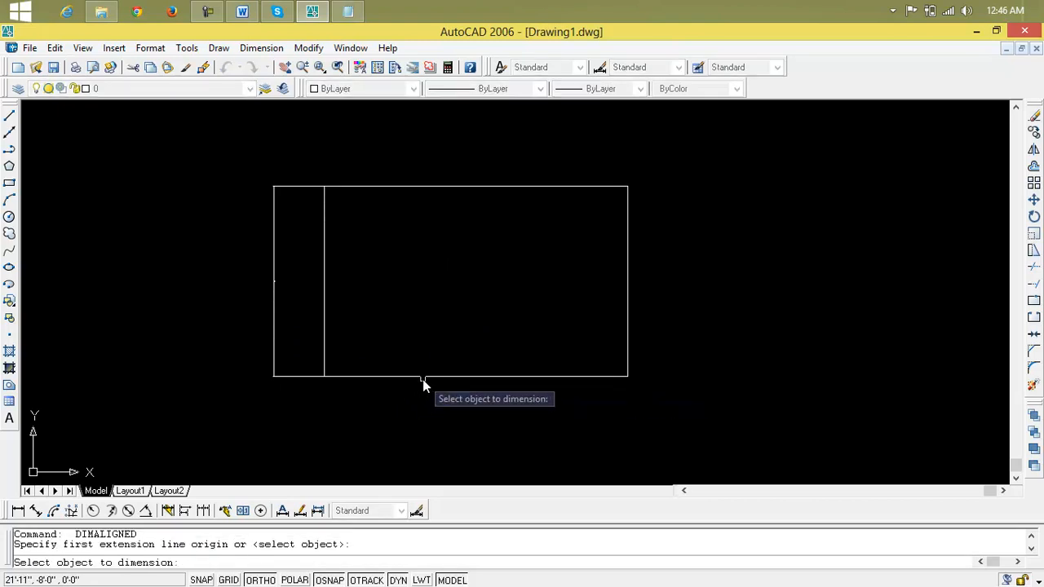
pyautogui.click(423, 376)
pyautogui.click(433, 415)
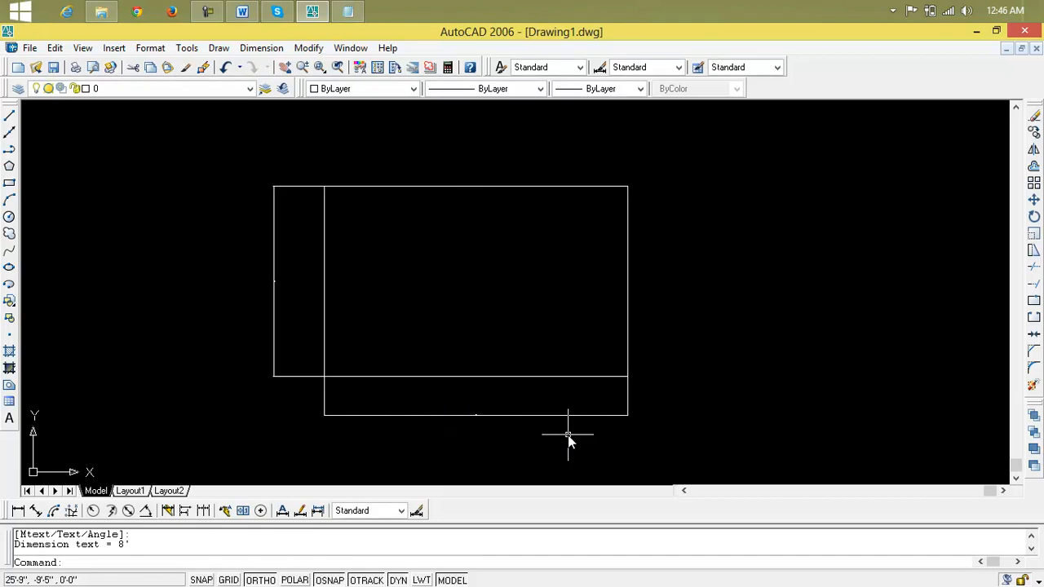
pyautogui.press('Escape')
pyautogui.press('Escape')
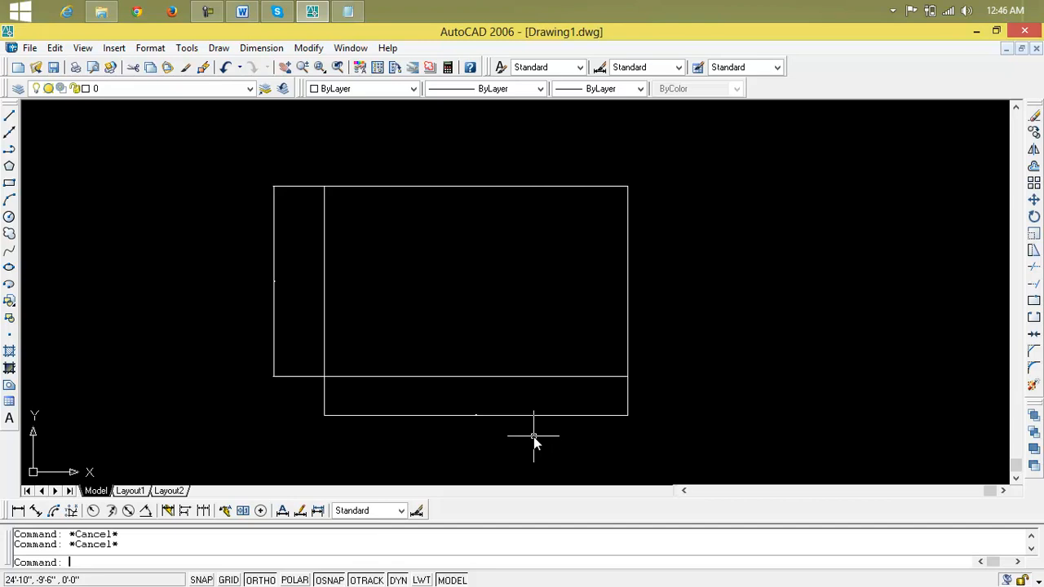
# Set the overall dimension scale DIMSCALE to 2'
pyautogui.write('di')
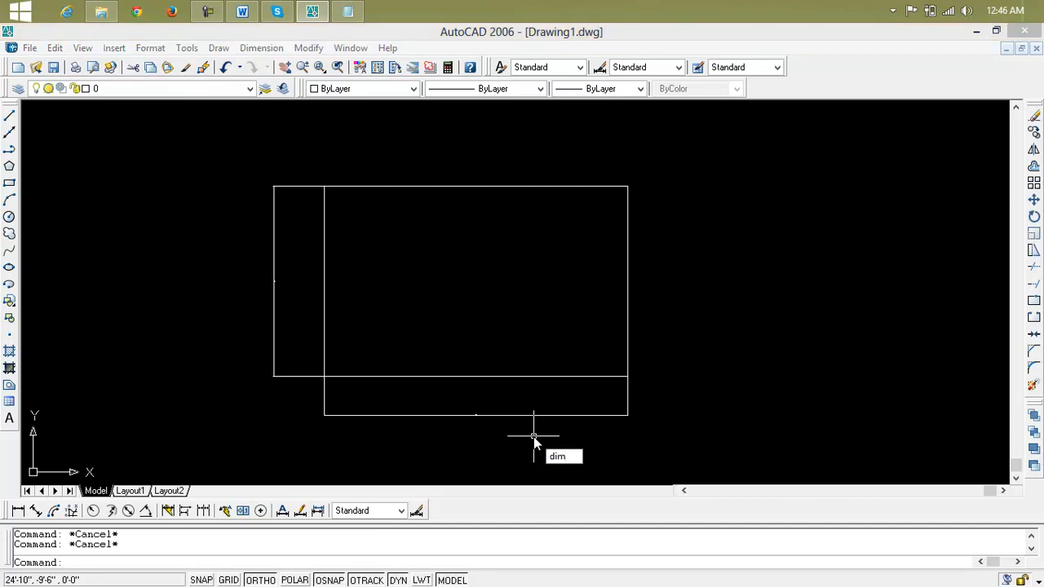
pyautogui.write('mscale')
pyautogui.press('Return')
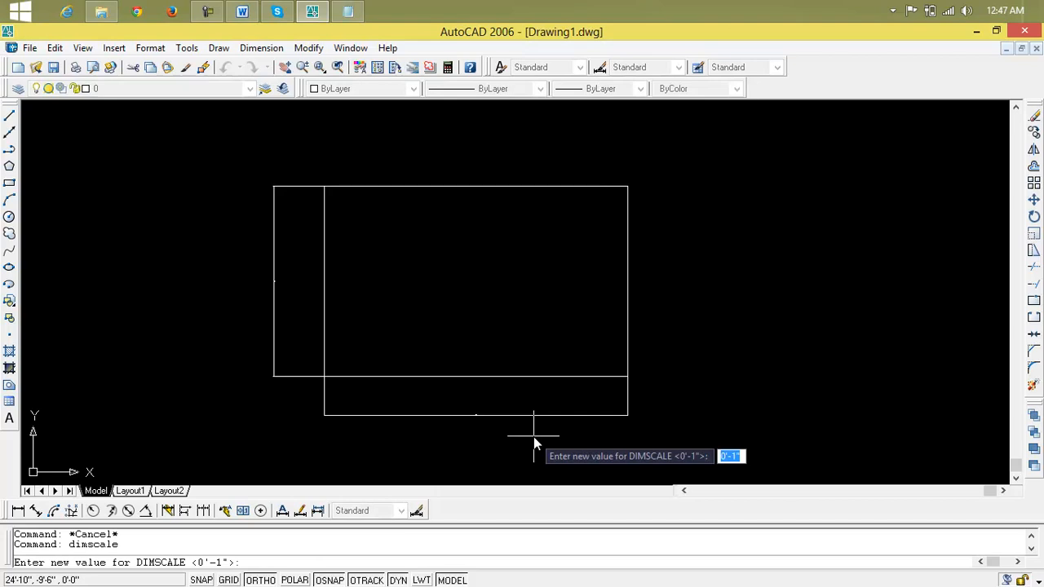
pyautogui.write("2'")
pyautogui.press('Return')
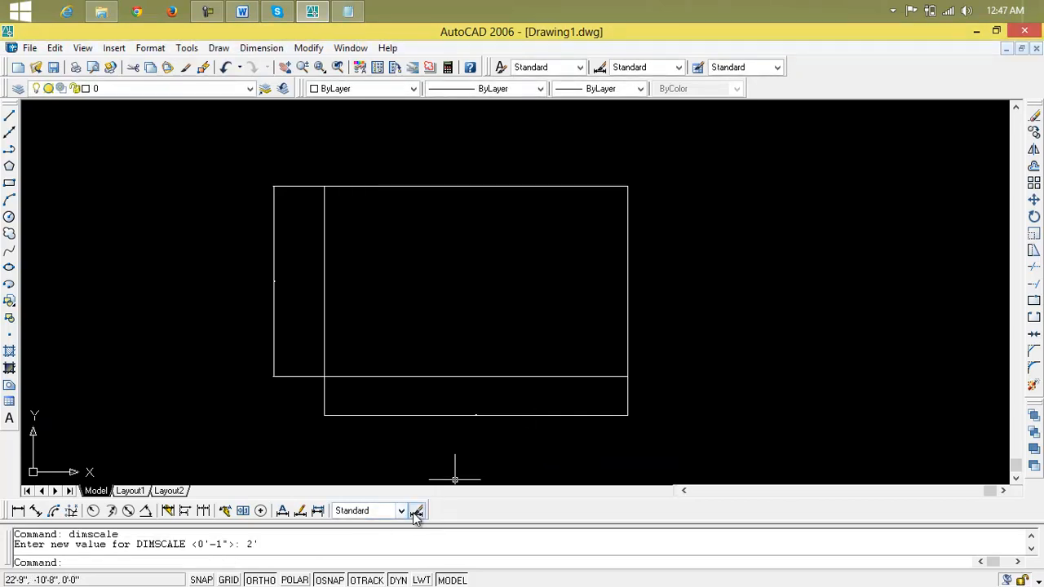
# Apply the current dimension style settings to the bottom and left dimensions with Dimension Update
pyautogui.click(316, 516)
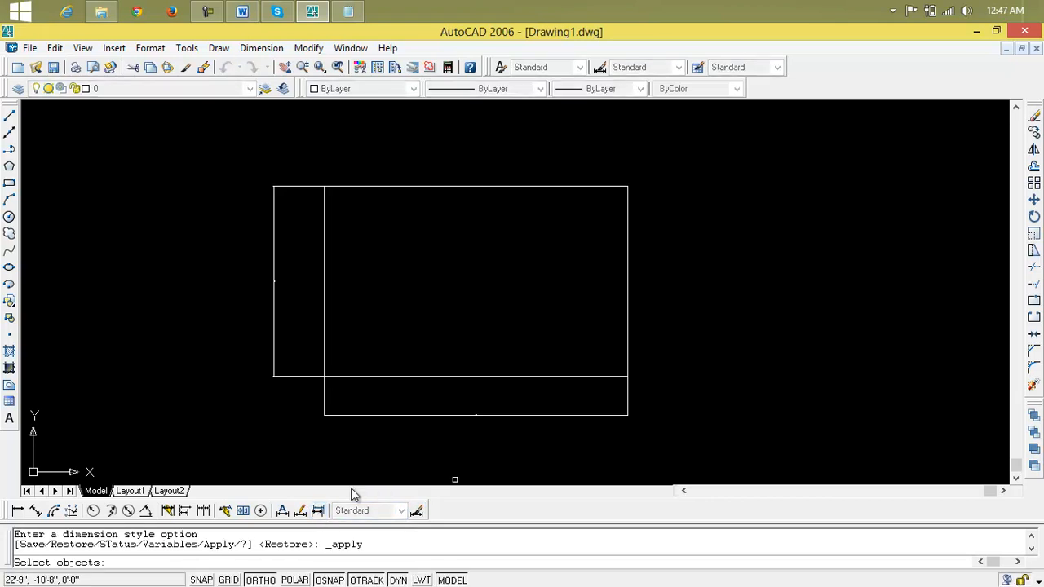
pyautogui.click(417, 416)
pyautogui.click(274, 361)
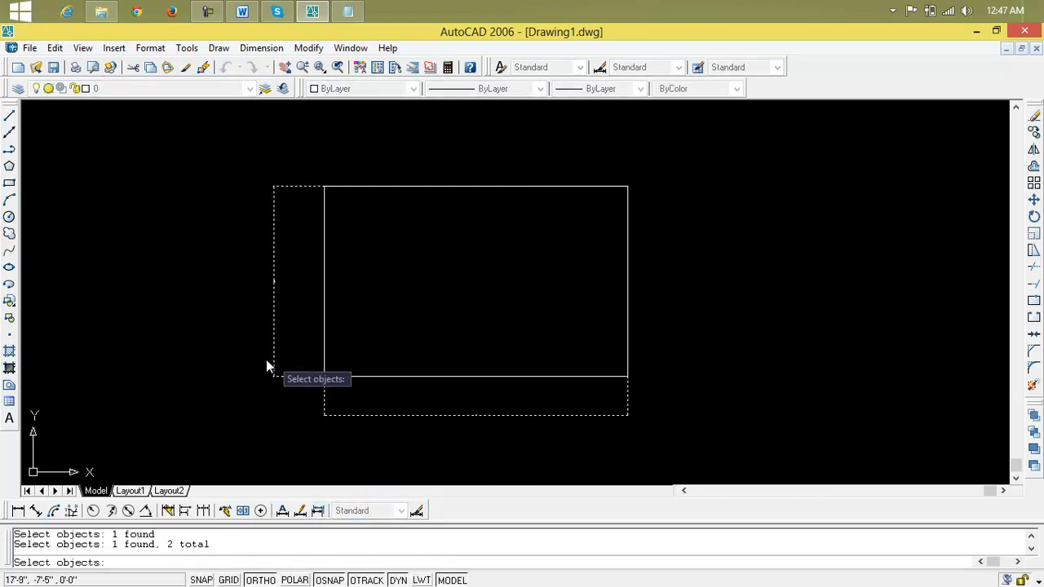
pyautogui.press('Return')
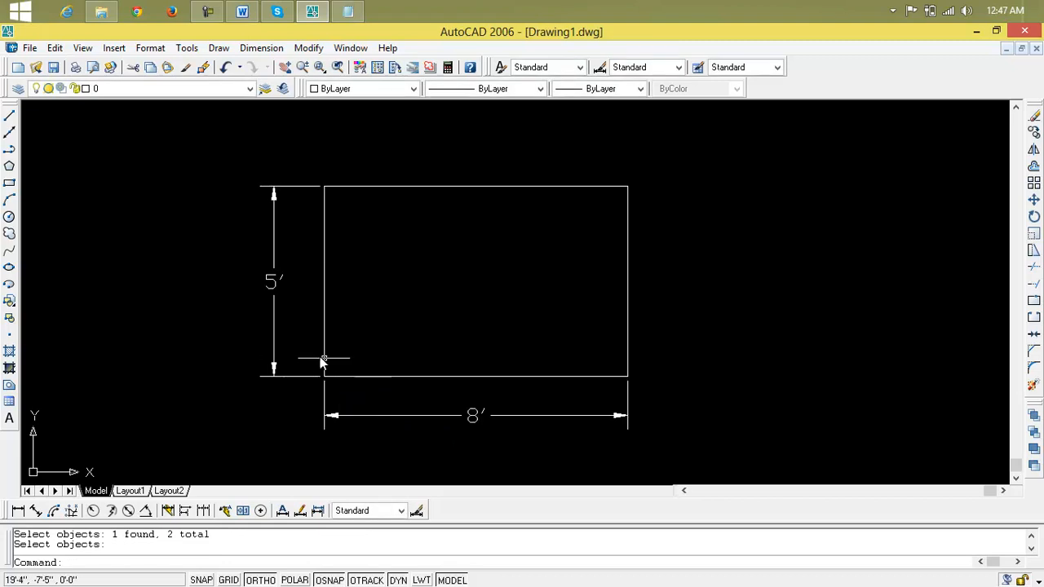
# Draw a 5' by 3' rectangle with the Rectangle command to the right of the dimensioned rectangle
pyautogui.moveTo(387, 328)
pyautogui.mouseDown(button='middle')
pyautogui.moveTo(250, 305)
pyautogui.moveTo(221, 286)
pyautogui.mouseUp(button='middle')
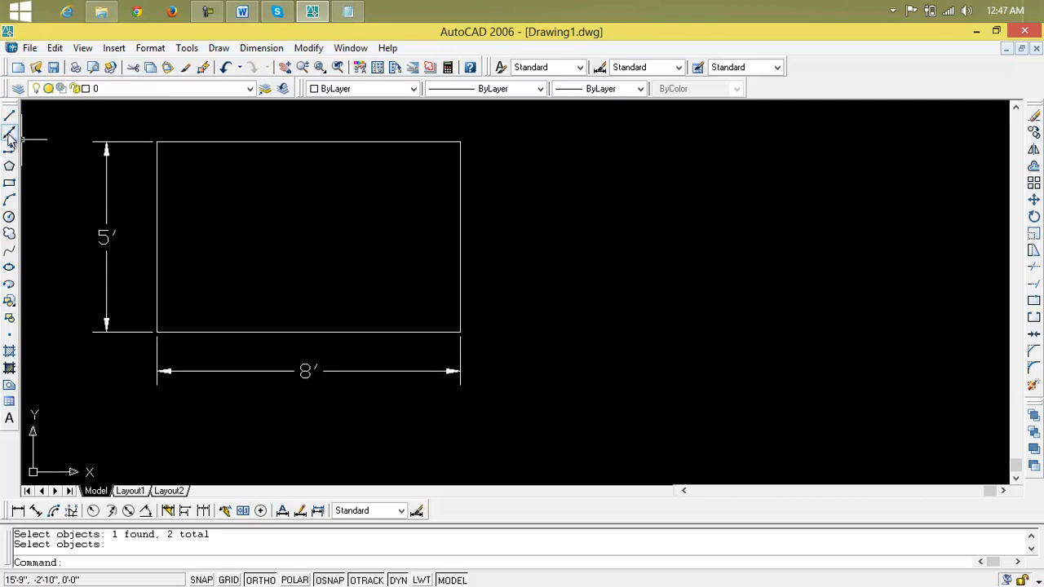
pyautogui.click(9, 183)
pyautogui.click(588, 180)
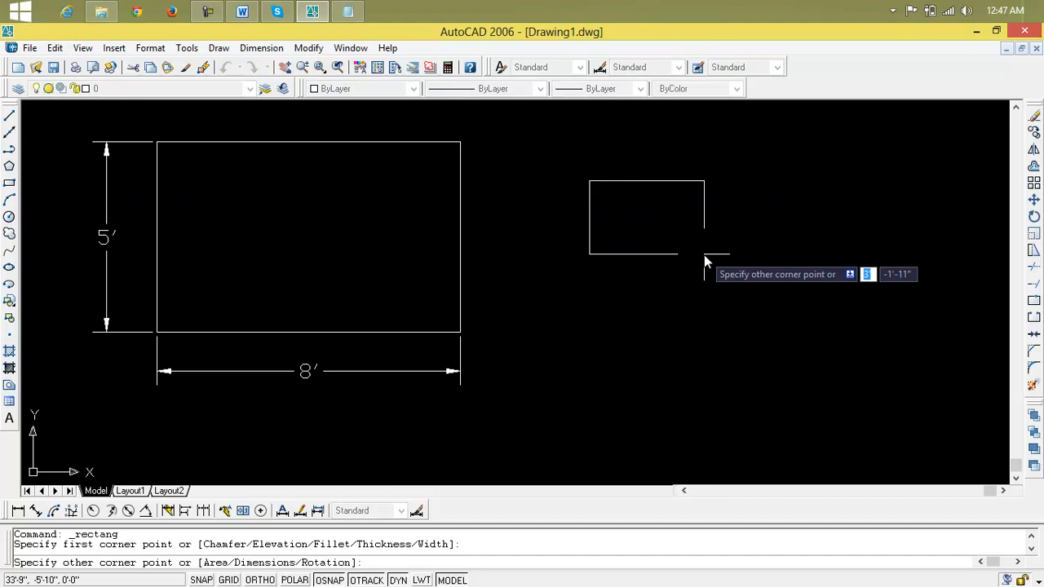
pyautogui.press('F8')
pyautogui.write('2')
pyautogui.press('BackSpace')
pyautogui.press('BackSpace')
pyautogui.write('5')
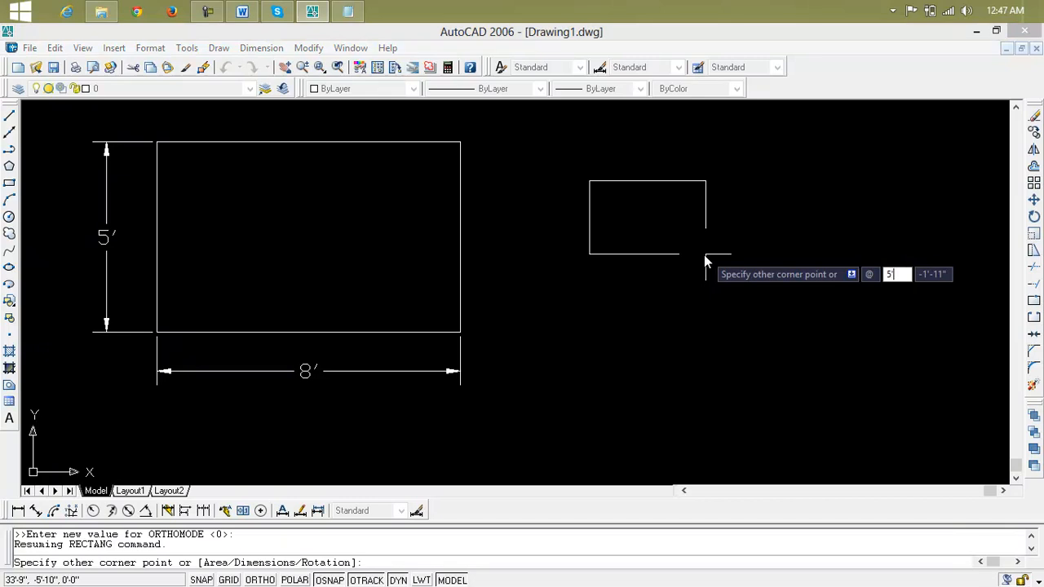
pyautogui.press('Tab')
pyautogui.write('3')
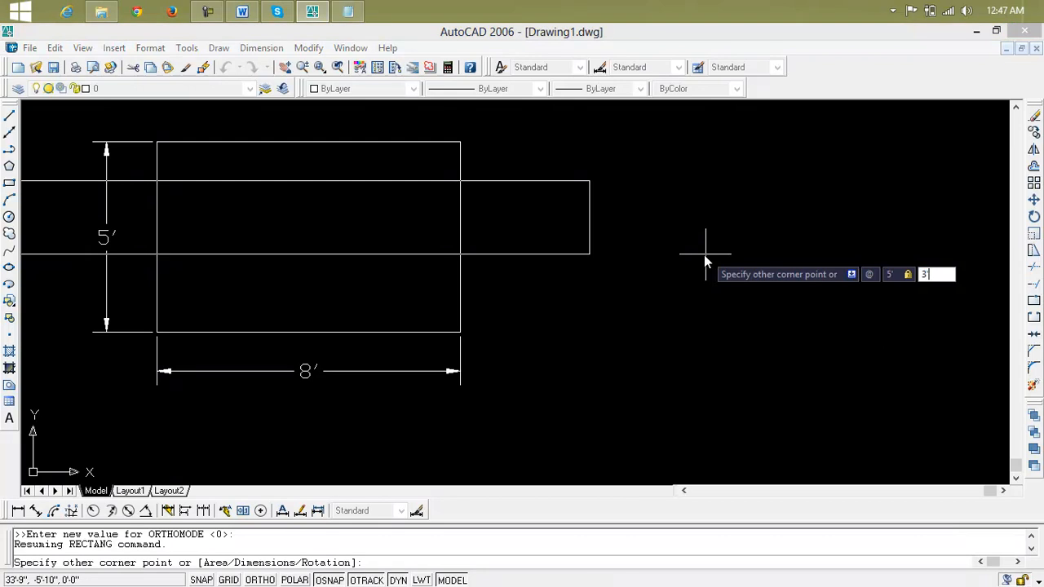
pyautogui.press('Return')
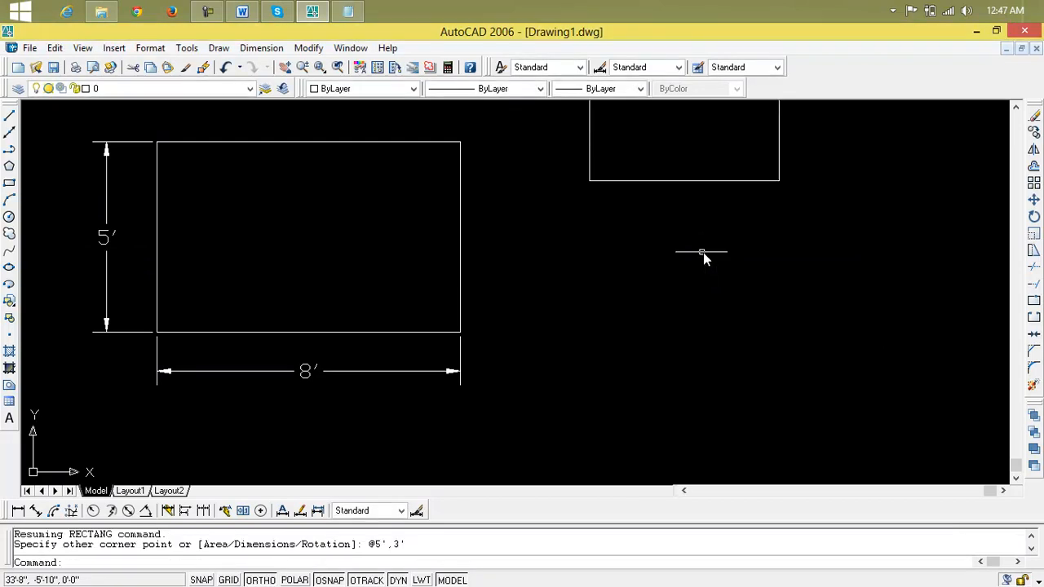
pyautogui.moveTo(692, 242); pyautogui.dragTo(642, 432, button='middle')
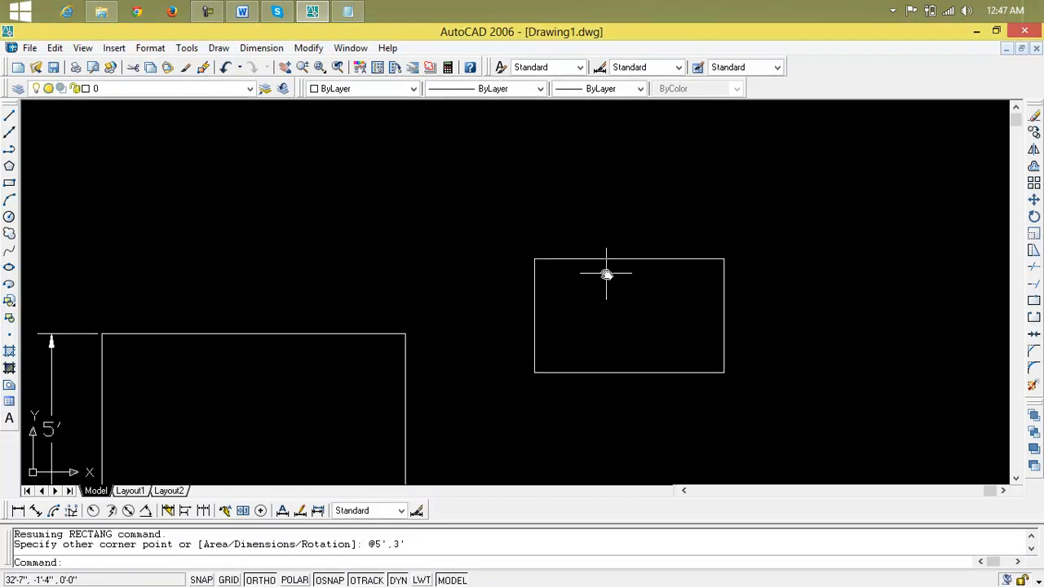
# Draw horizontal and vertical center lines joining the midpoints of opposite sides of the 5' by 3' rectangle with the Line command
pyautogui.click(9, 116)
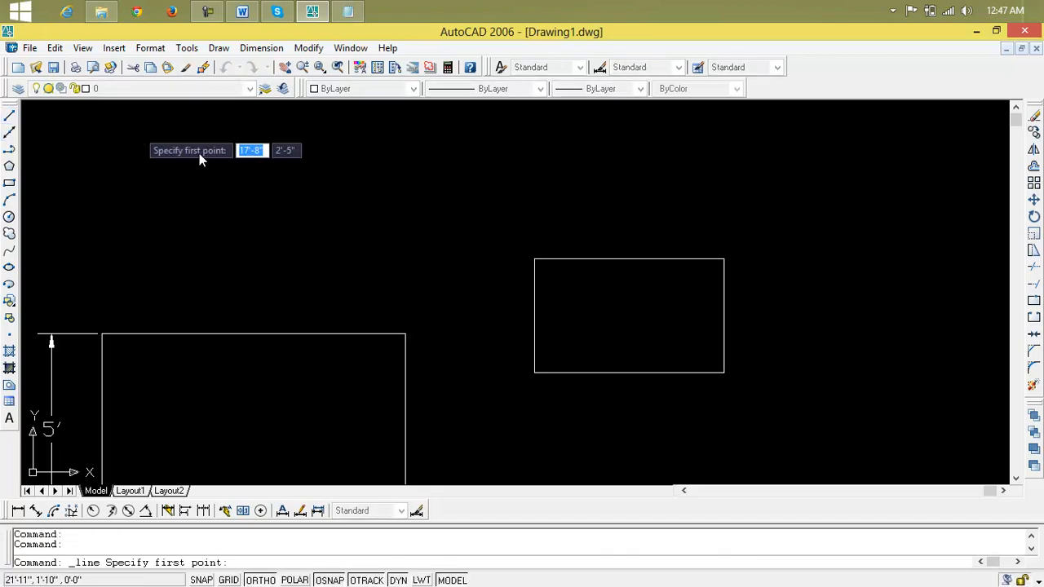
pyautogui.click(535, 319)
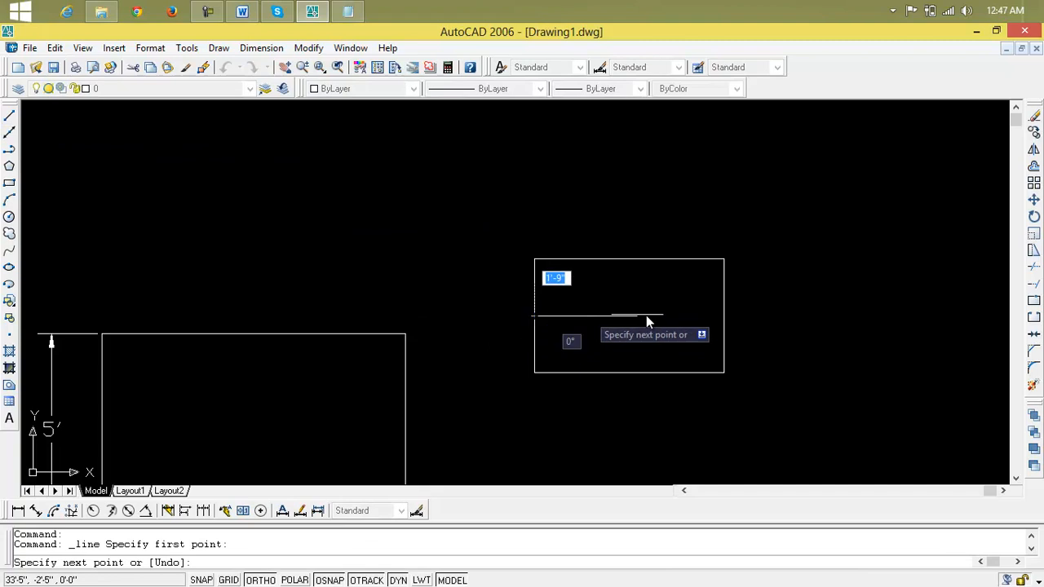
pyautogui.click(725, 317)
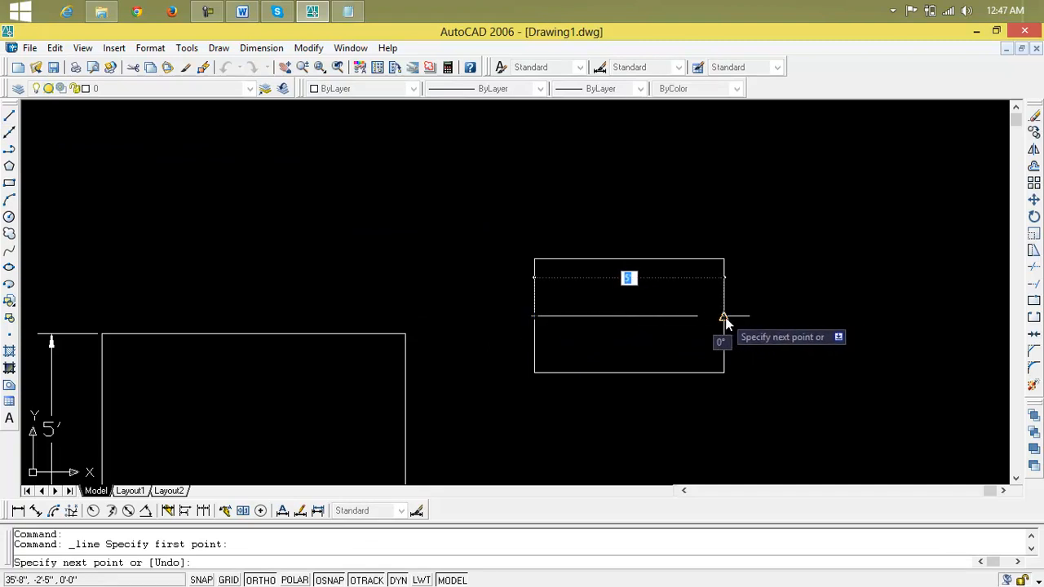
pyautogui.press('Return')
pyautogui.press('Return')
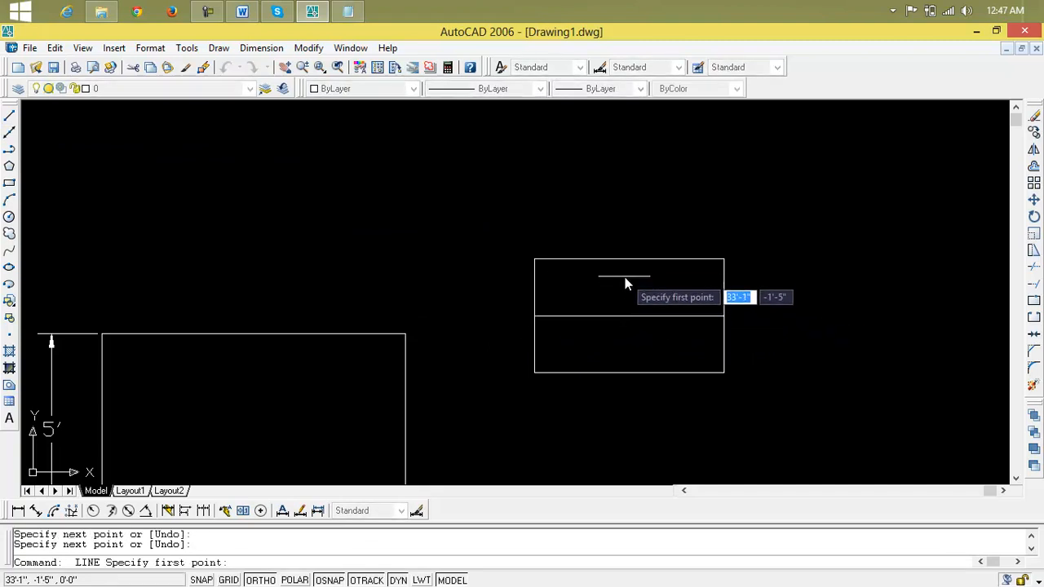
pyautogui.click(632, 257)
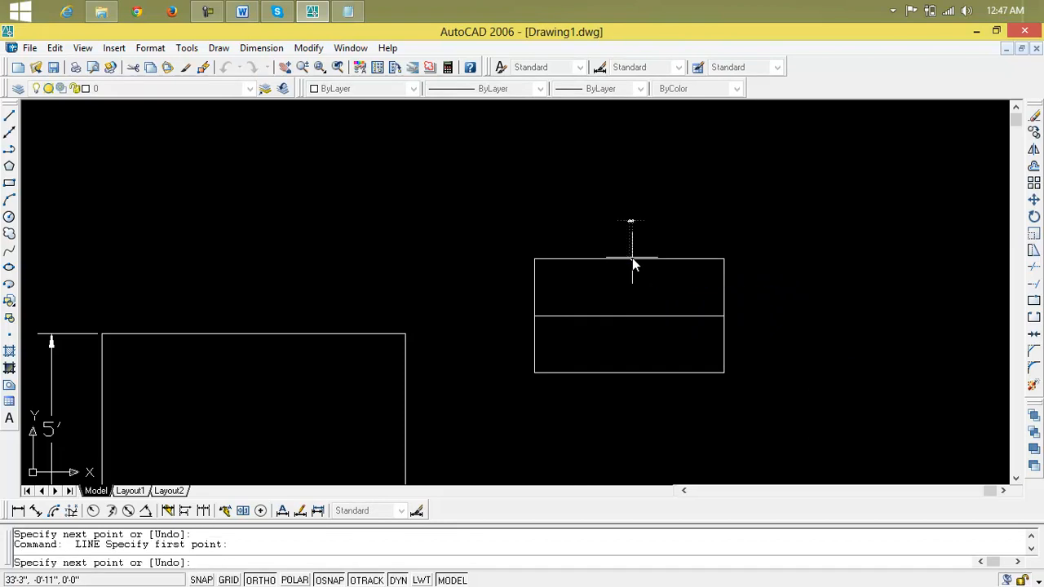
pyautogui.click(630, 373)
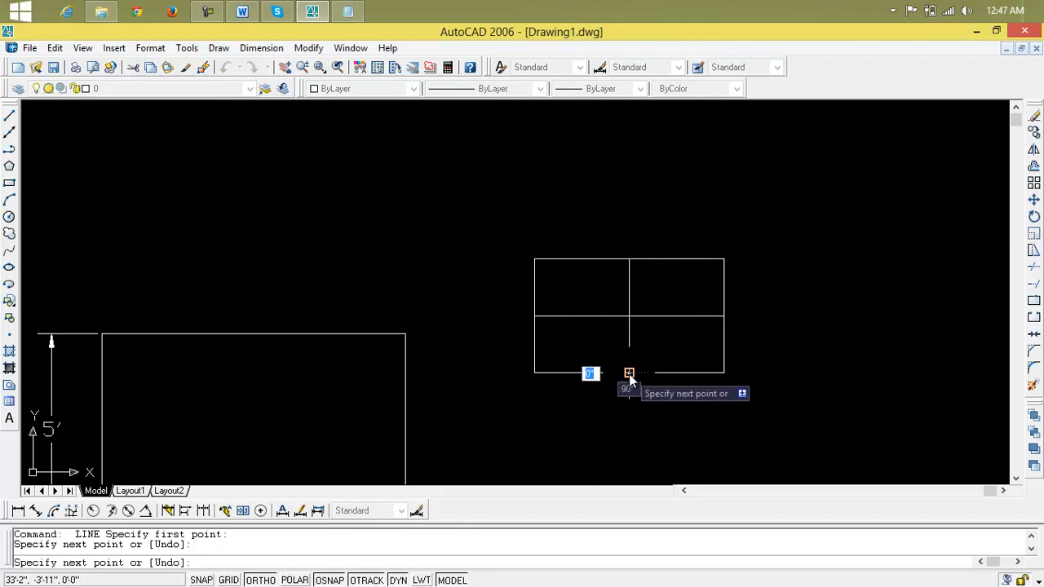
pyautogui.press('Return')
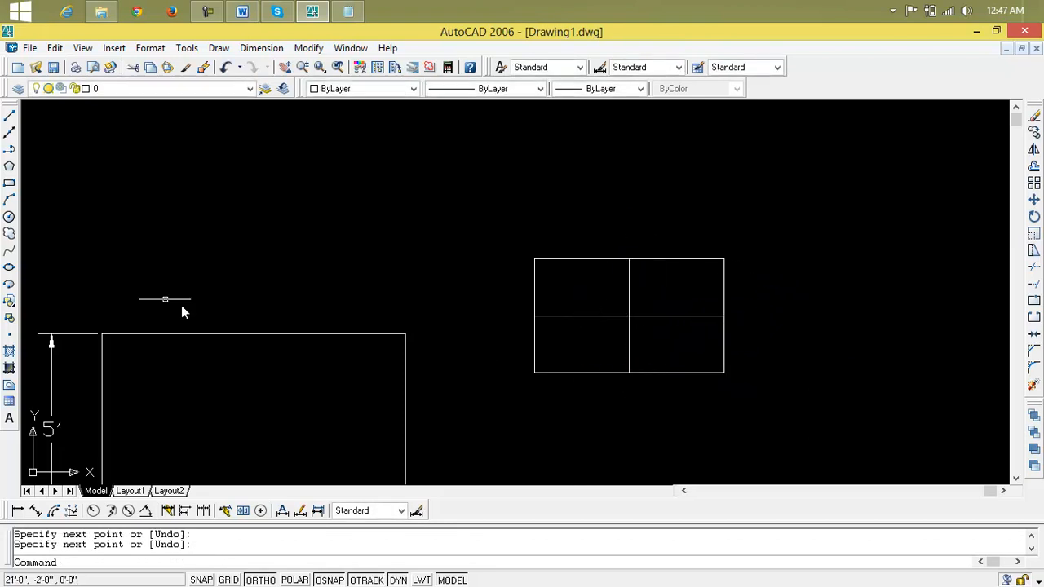
# Draw an ellipse inscribed in the 5' by 3' rectangle, using the horizontal center line's ends as its long axis
pyautogui.click(9, 266)
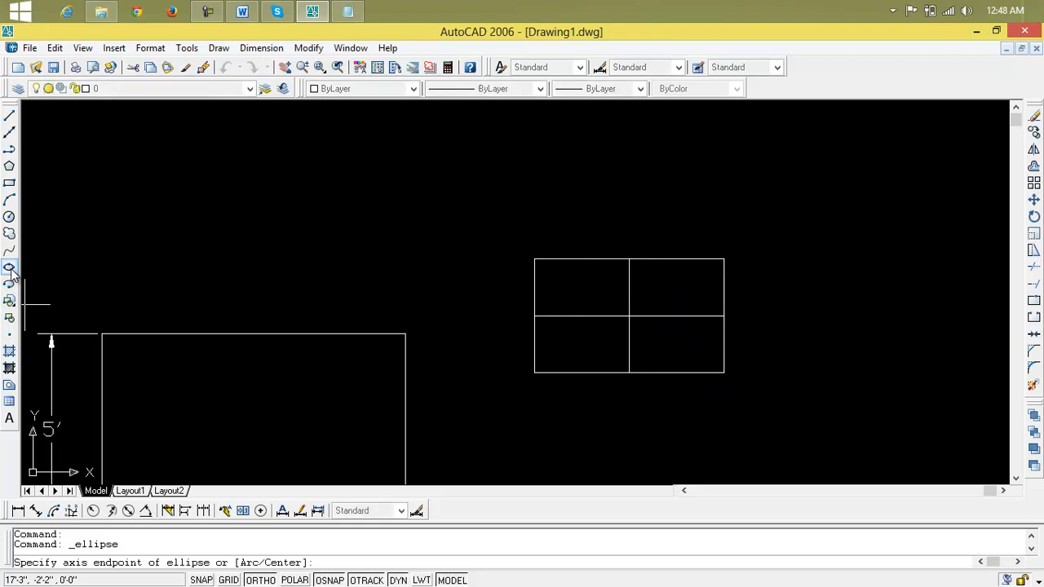
pyautogui.click(534, 316)
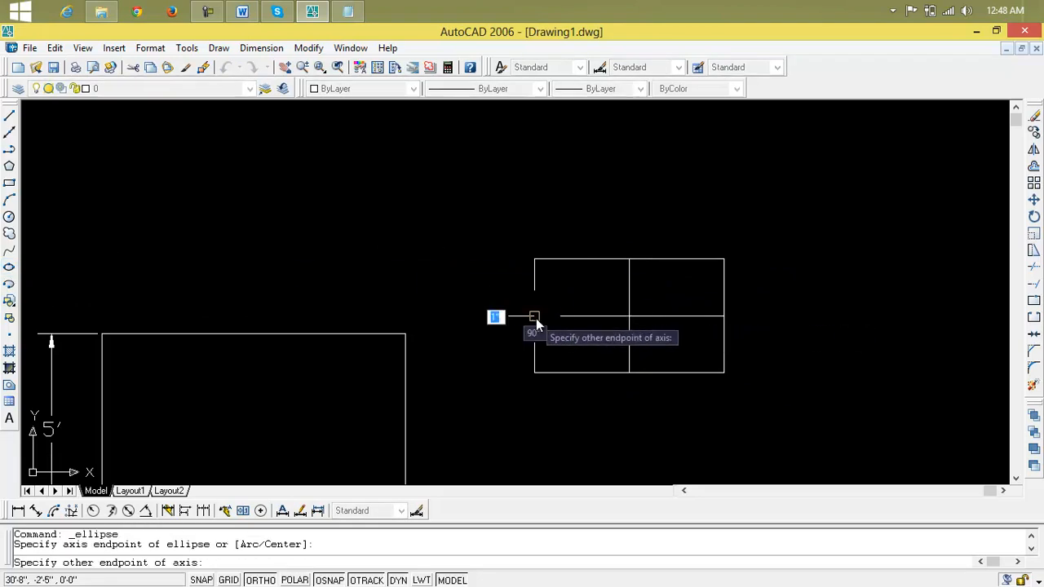
pyautogui.click(723, 316)
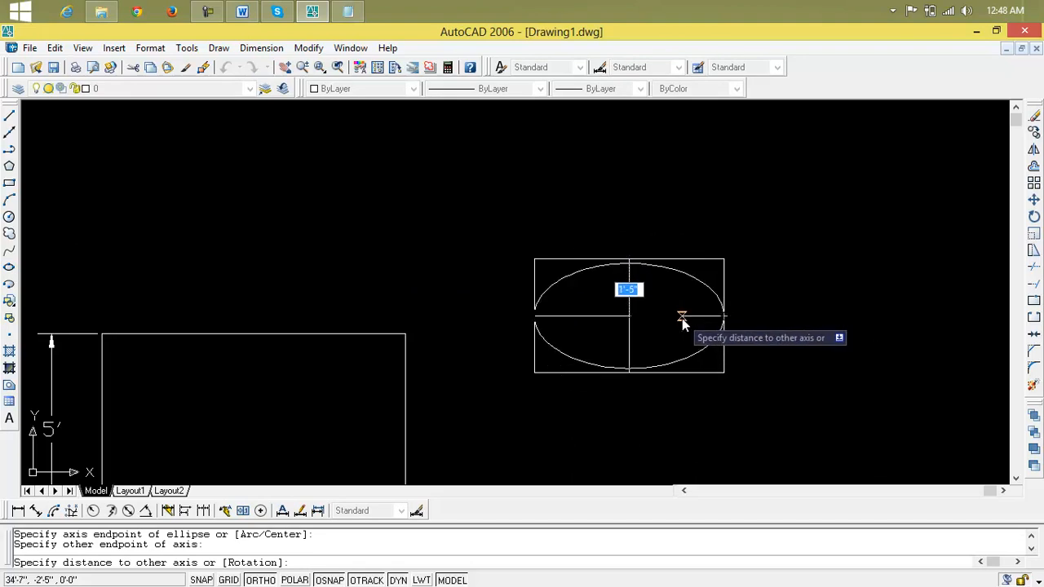
pyautogui.click(685, 321)
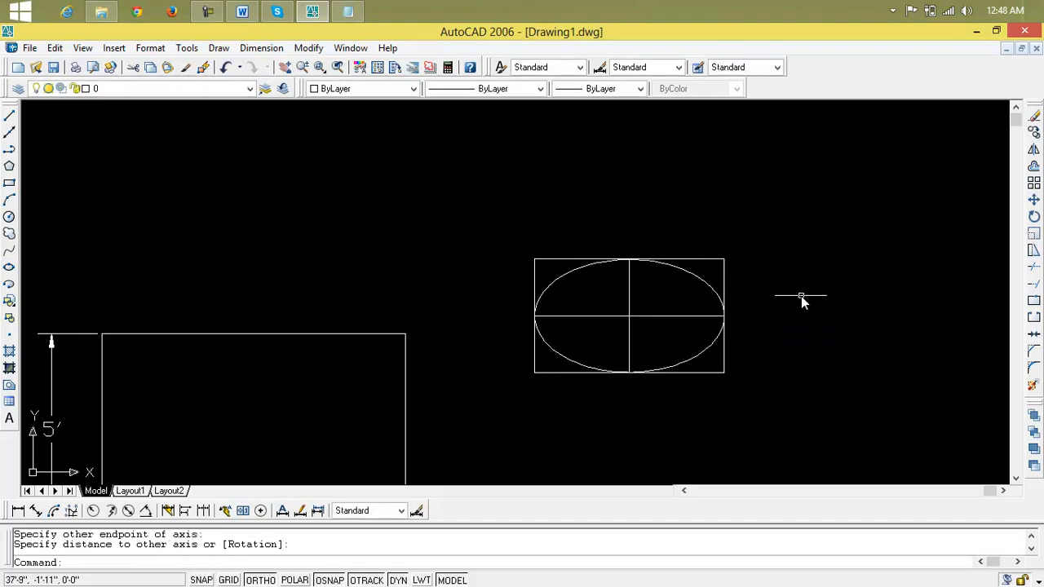
# Review the drawing with the dimensioned rectangle and the rectangle containing the ellipse in view together
pyautogui.scroll(-2, 743, 353)
pyautogui.moveTo(741, 354); pyautogui.dragTo(615, 308, button='middle')
pyautogui.scroll(2, 606, 318)
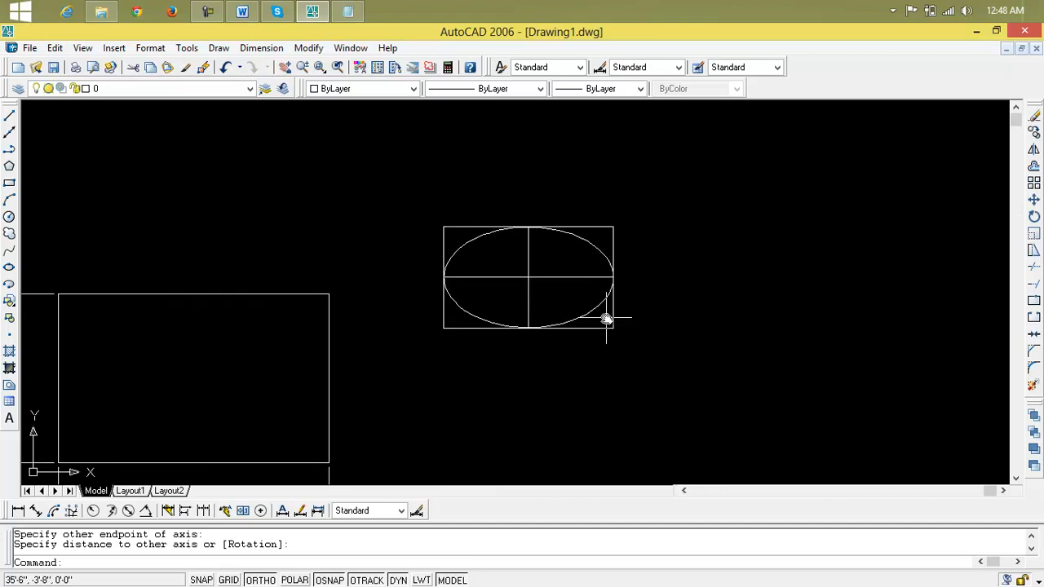
pyautogui.scroll(-1, 605, 318)
pyautogui.moveTo(764, 313); pyautogui.dragTo(565, 309, button='middle')
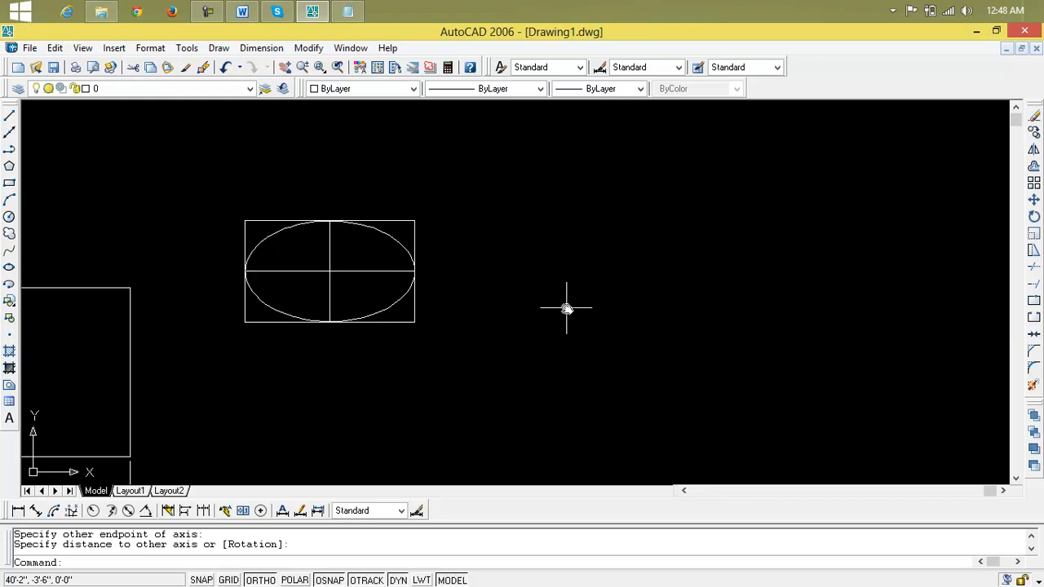
pyautogui.scroll(-2, 566, 306)
pyautogui.moveTo(565, 304); pyautogui.dragTo(419, 303, button='middle')
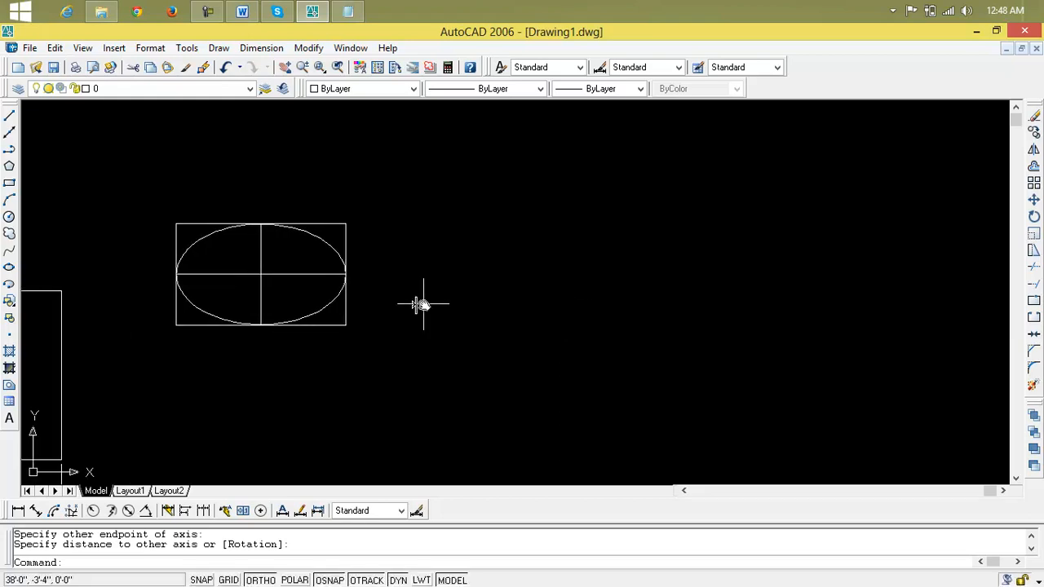
pyautogui.scroll(-1, 438, 260)
pyautogui.moveTo(456, 263)
pyautogui.mouseDown(button='middle')
pyautogui.moveTo(771, 247)
pyautogui.moveTo(874, 199)
pyautogui.mouseUp(button='middle')
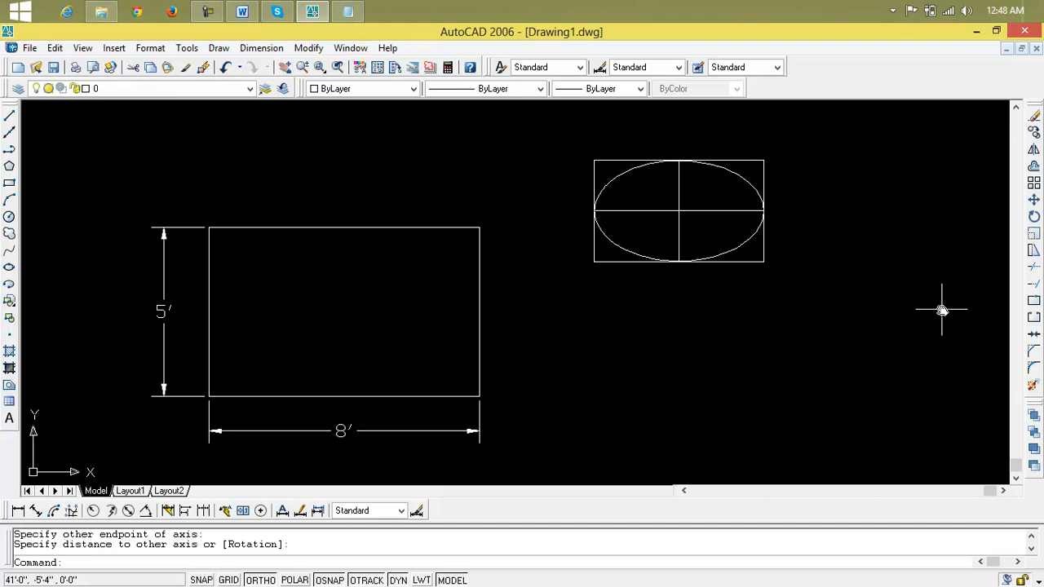
# Minimize the AutoCAD and Notepad windows to show the desktop
pyautogui.click(978, 31)
pyautogui.click(733, 54)
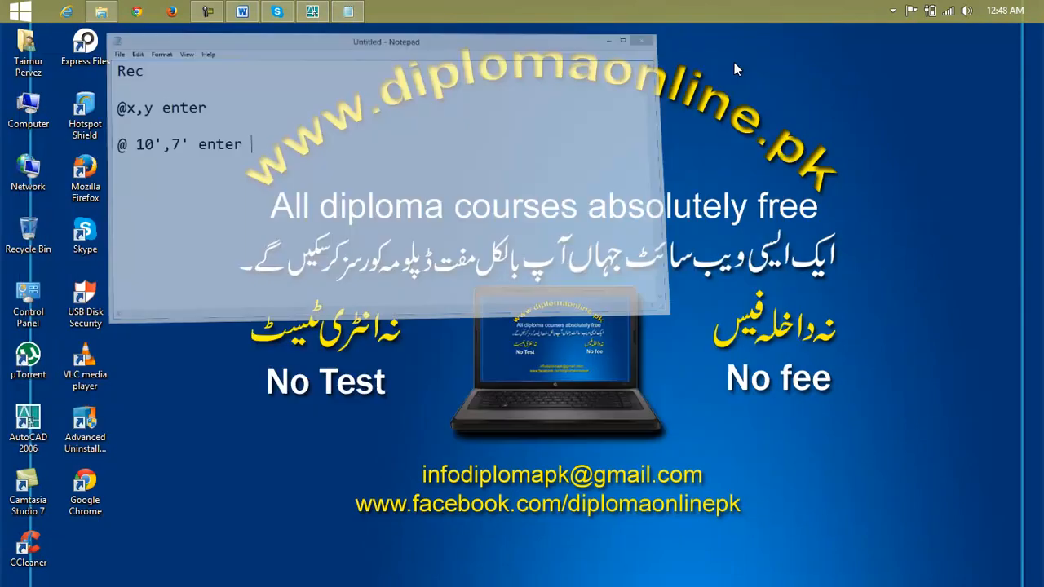